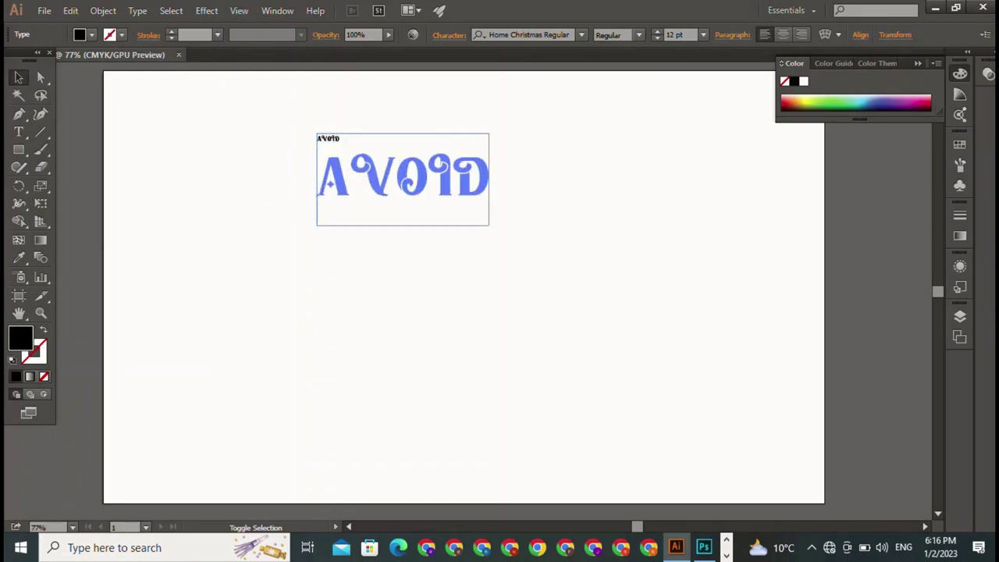
- Scale the AVOID text up to about 196 pt and place it near the top centre of the artboard
{"action": "left_click_drag", "start_coordinate": [422, 195], "coordinate": [439, 140]}
{"action": "key", "text": "ctrl+shift+a"}
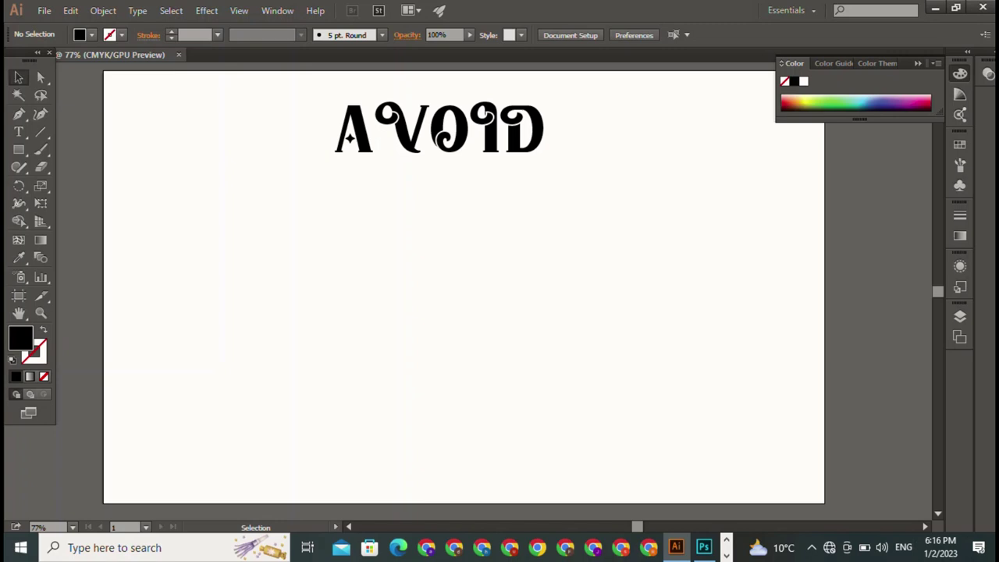
{"action": "left_click", "coordinate": [348, 136]}
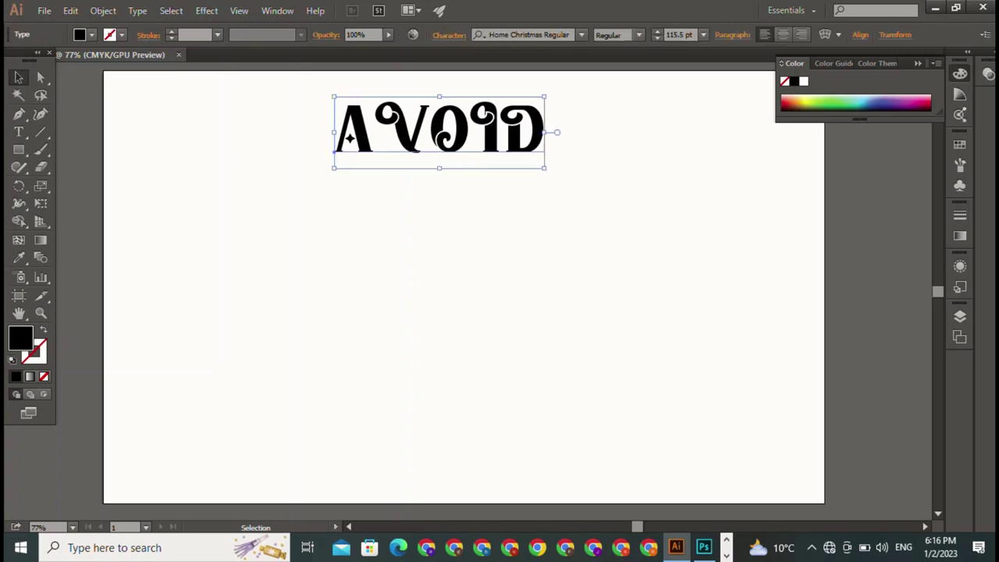
{"action": "left_click_drag", "start_coordinate": [545, 167], "coordinate": [691, 219]}
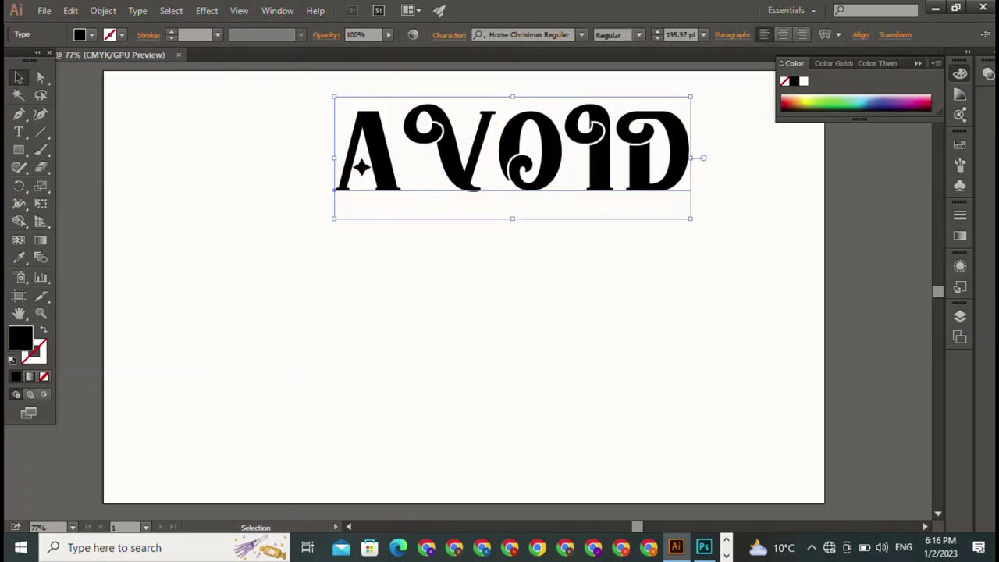
{"action": "left_click_drag", "start_coordinate": [515, 148], "coordinate": [515, 158]}
{"action": "left_click", "coordinate": [500, 327]}
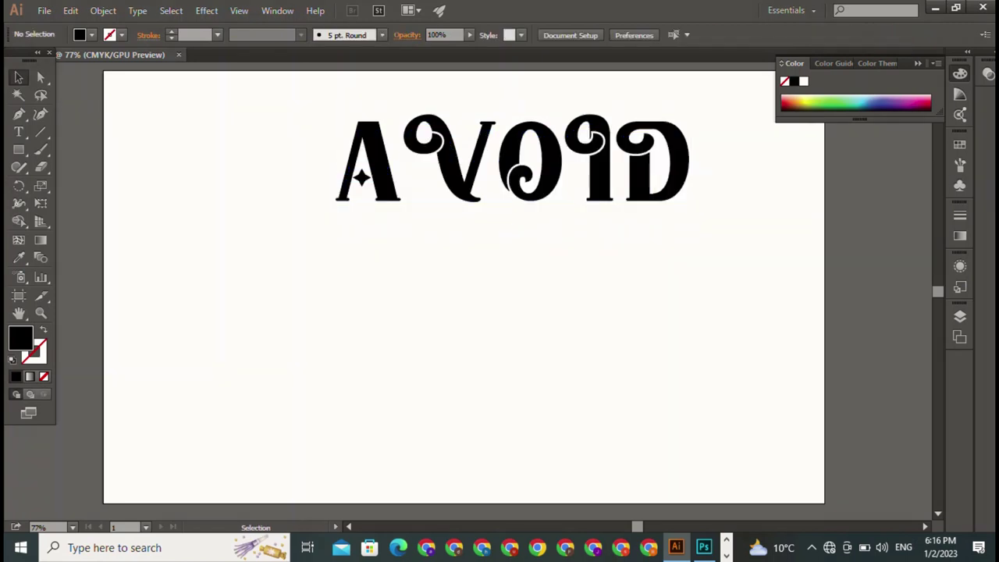
{"action": "key", "text": "t"}
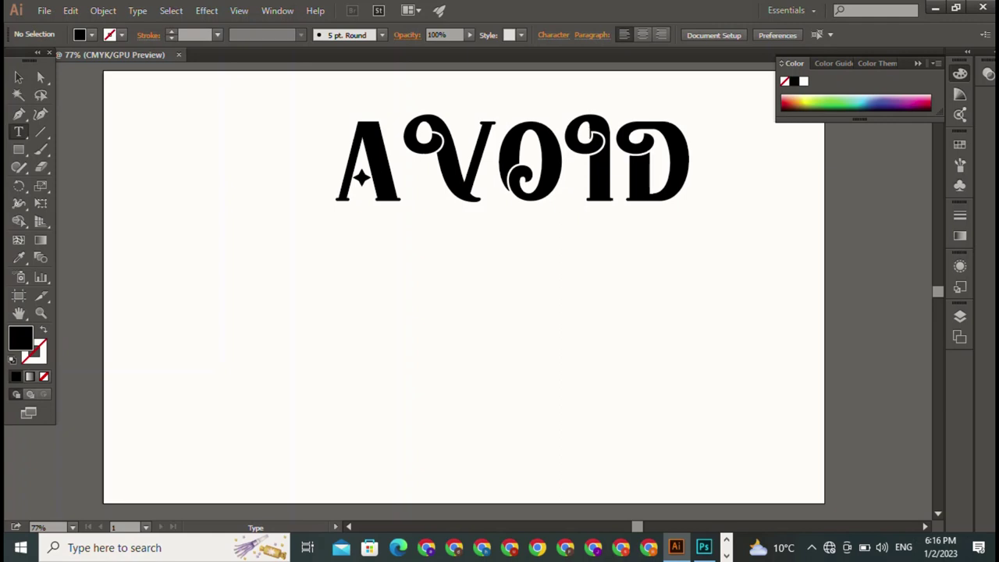
- Move AVOID to mid-artboard and draw a thin rectangle bar beneath it, trimming its left end
{"action": "key", "text": "v"}
{"action": "mouse_move", "coordinate": [515, 160]}
{"action": "left_mouse_down"}
{"action": "mouse_move", "coordinate": [510, 224]}
{"action": "mouse_move", "coordinate": [436, 268]}
{"action": "left_mouse_up"}
{"action": "key", "text": "m"}
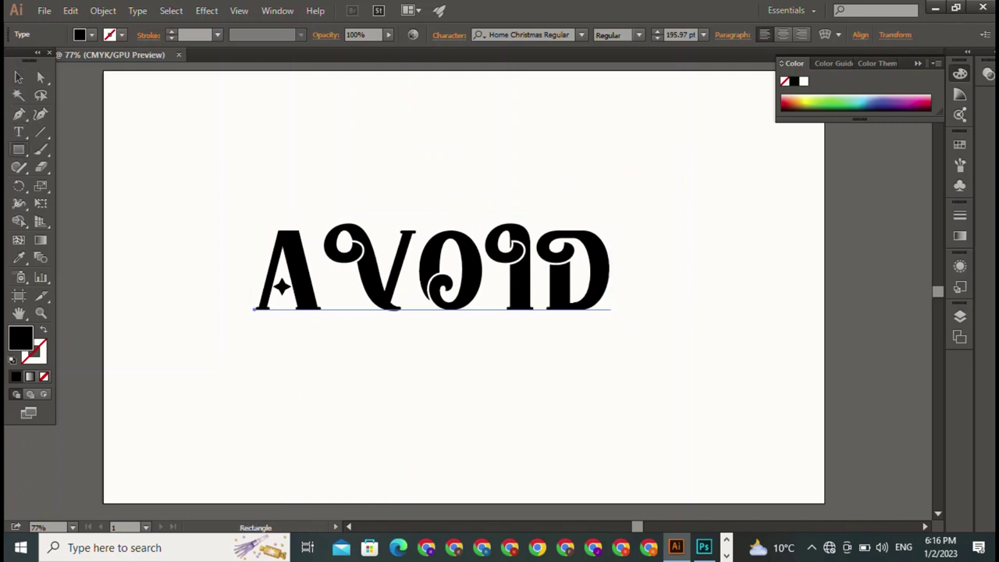
{"action": "mouse_move", "coordinate": [230, 323]}
{"action": "left_mouse_down"}
{"action": "mouse_move", "coordinate": [716, 395]}
{"action": "mouse_move", "coordinate": [665, 326]}
{"action": "mouse_move", "coordinate": [605, 323]}
{"action": "left_mouse_up"}
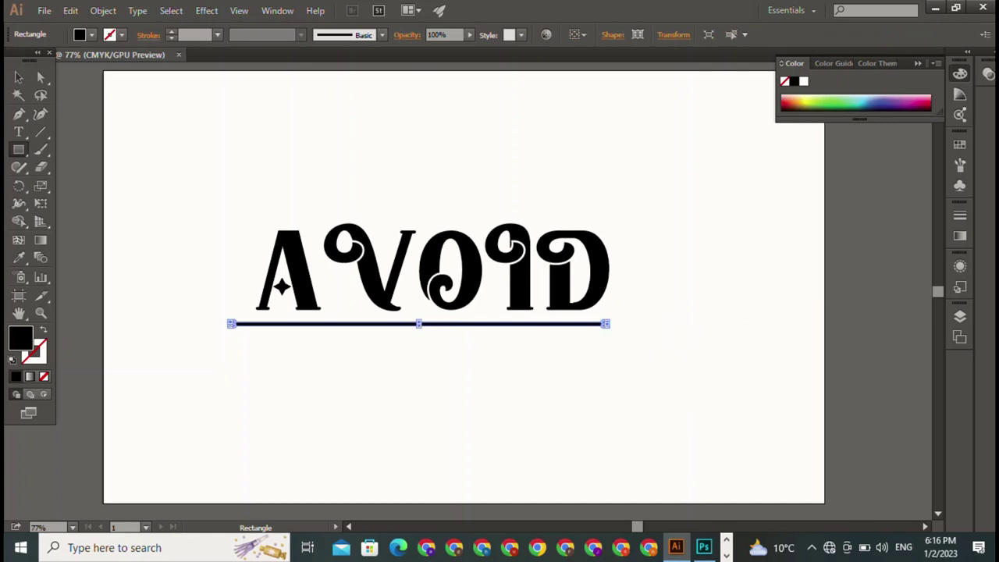
{"action": "left_click_drag", "start_coordinate": [231, 323], "coordinate": [258, 327]}
{"action": "left_click", "coordinate": [258, 326]}
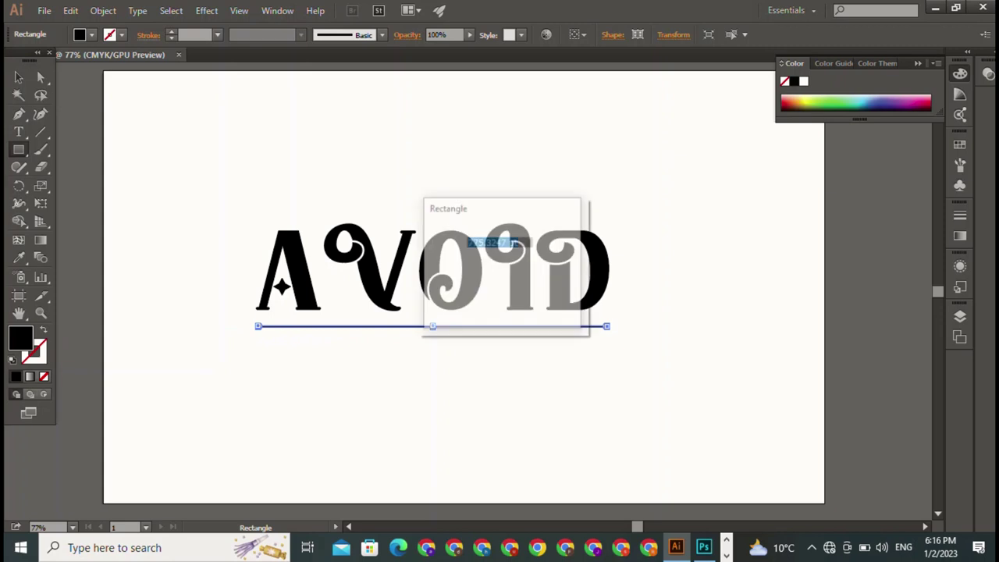
{"action": "key", "text": "Escape"}
- Shift AVOID slightly right and down so it sits just above the underline
{"action": "key", "text": "v"}
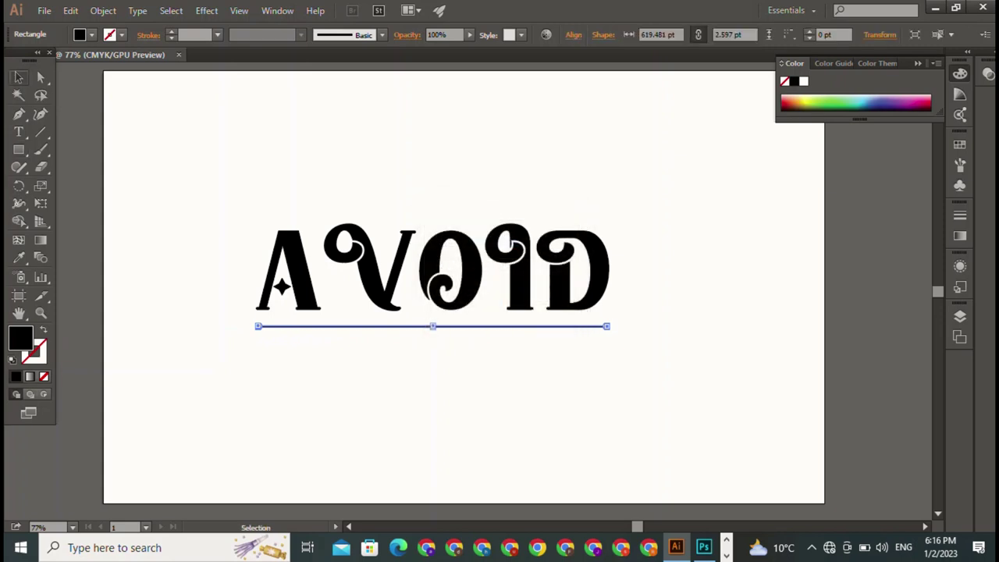
{"action": "key", "text": "ctrl+shift+a"}
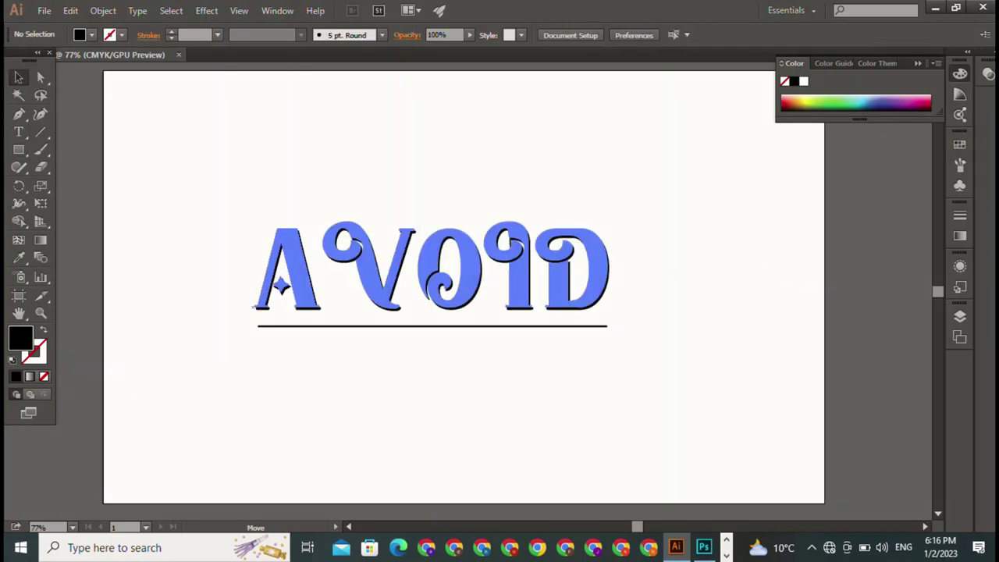
{"action": "left_click_drag", "start_coordinate": [269, 300], "coordinate": [281, 310]}
{"action": "key", "text": "ctrl+shift+a"}
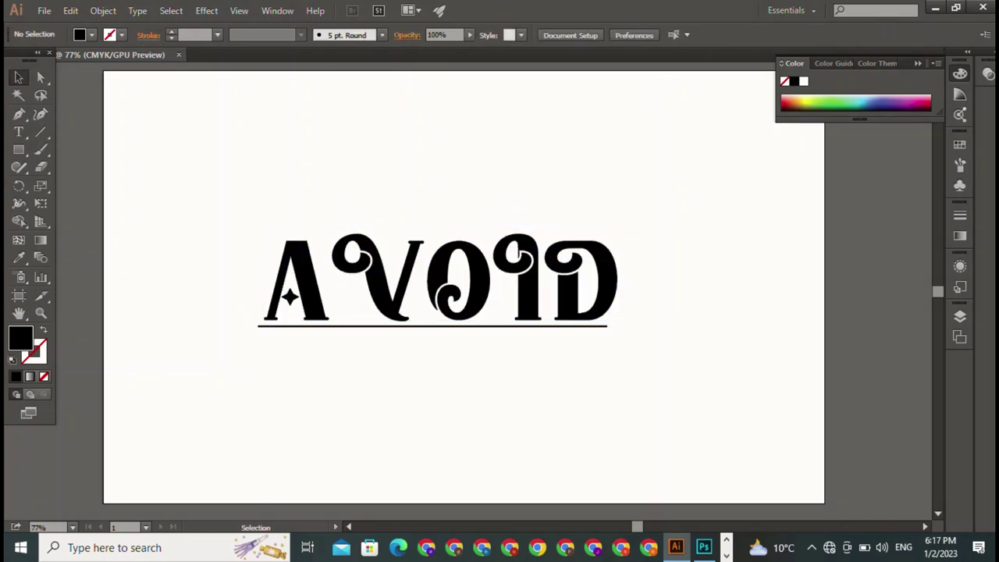
- Delete the leading A from AVOID so the text reads VOID
{"action": "left_click", "coordinate": [331, 281]}
{"action": "double_click", "coordinate": [331, 281]}
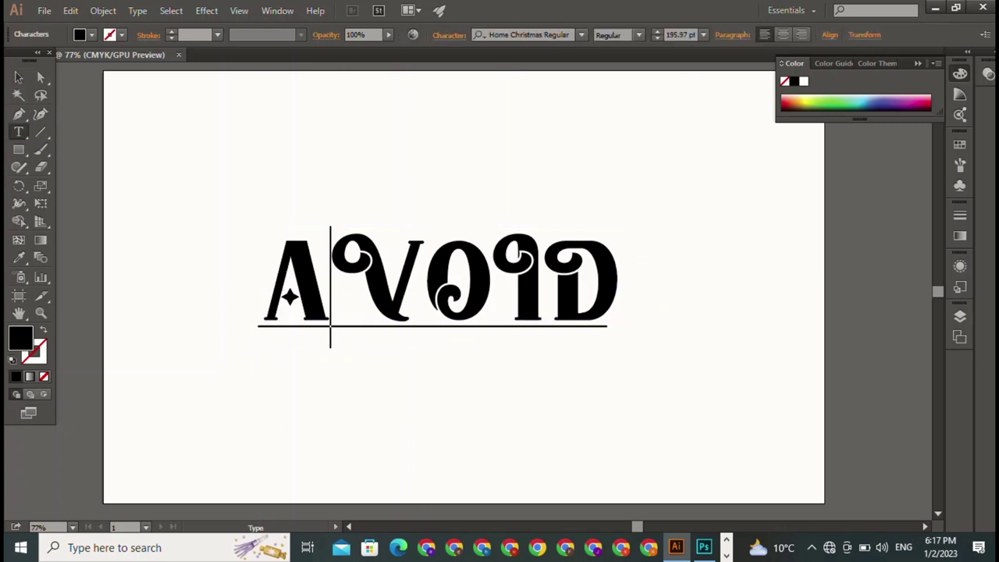
{"action": "key", "text": "BackSpace"}
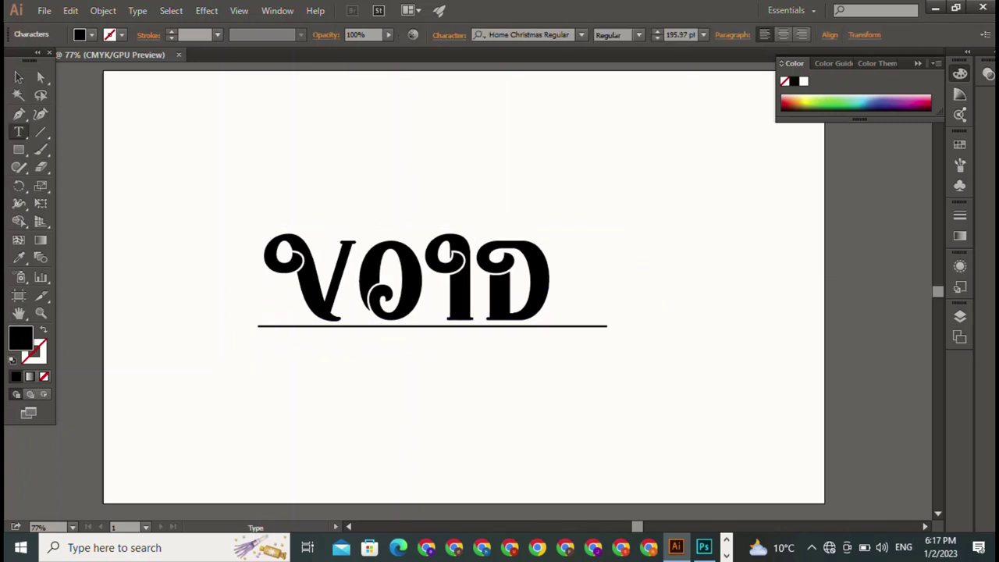
{"action": "key", "text": "Escape"}
- Shift VOID to the right over the underline bar
{"action": "left_click_drag", "start_coordinate": [406, 281], "coordinate": [459, 281]}
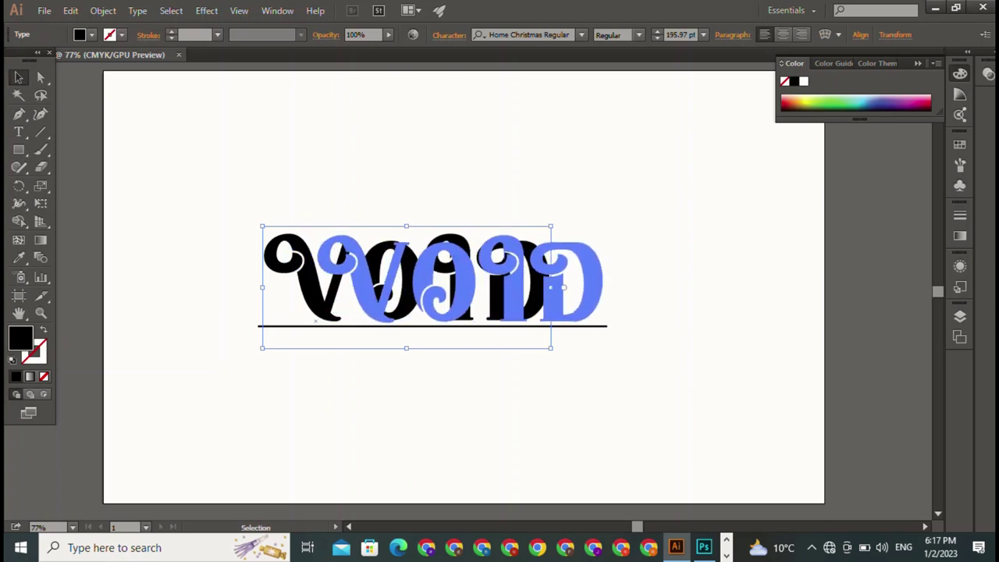
{"action": "key", "text": "ctrl+shift+a"}
{"action": "key", "text": "p"}
{"action": "key", "text": "t"}
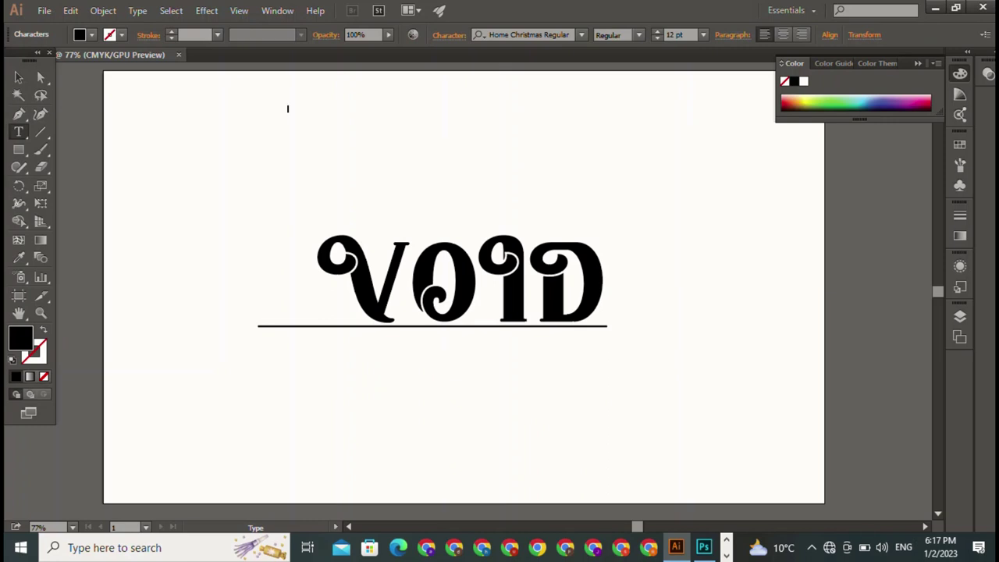
- Type a separate capital A in Freestyle Script and enlarge it above VOID's left end
{"action": "type", "text": "A"}
{"action": "left_click", "coordinate": [582, 35]}
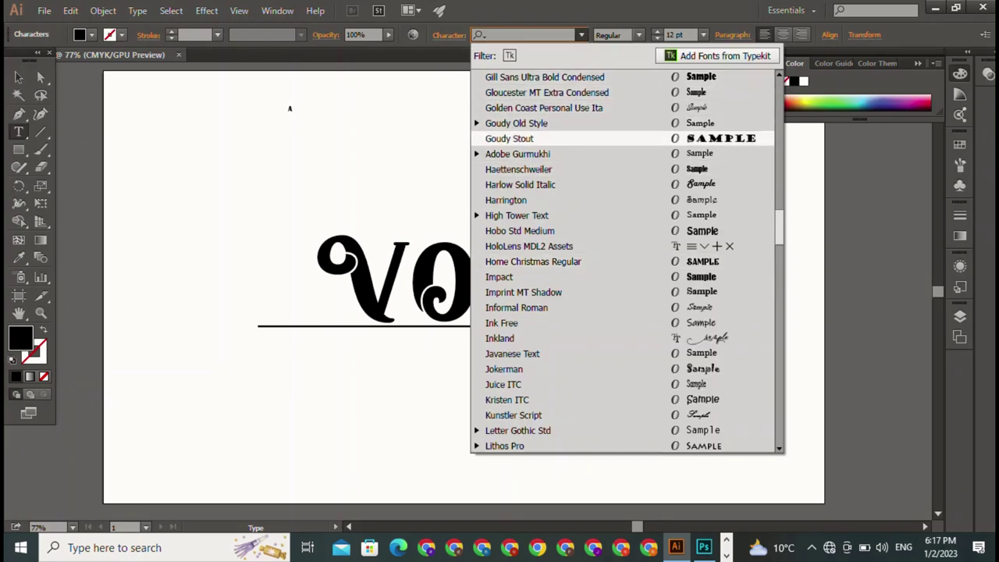
{"action": "scroll", "coordinate": [593, 257], "scroll_direction": "up", "scroll_amount": 6}
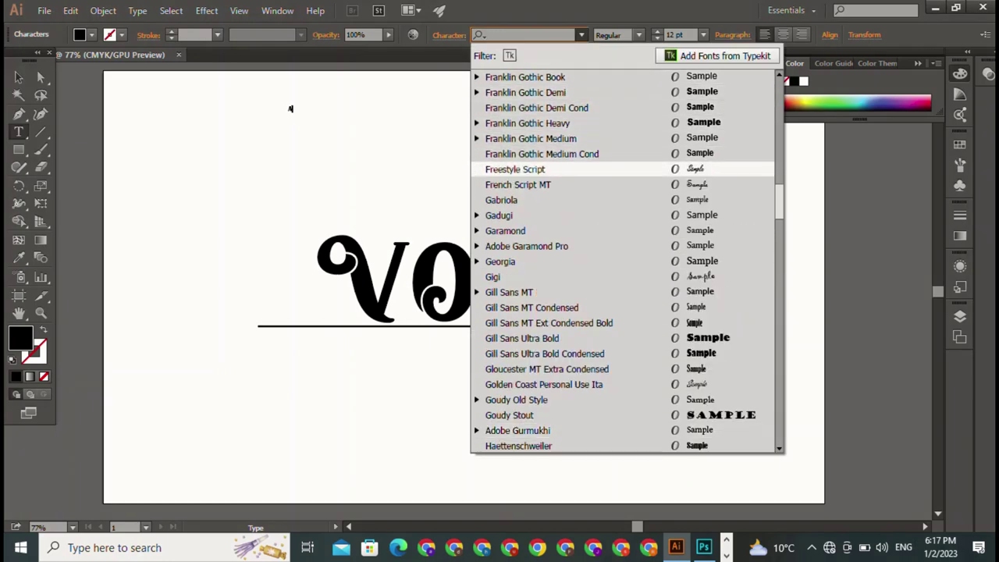
{"action": "left_click", "coordinate": [515, 168]}
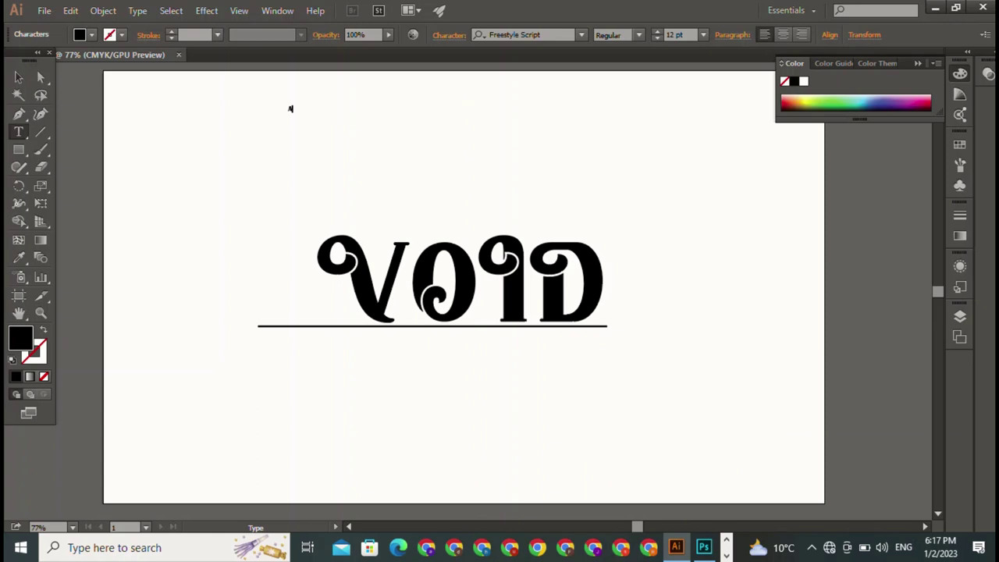
{"action": "left_click", "coordinate": [290, 108]}
{"action": "key", "text": "Escape"}
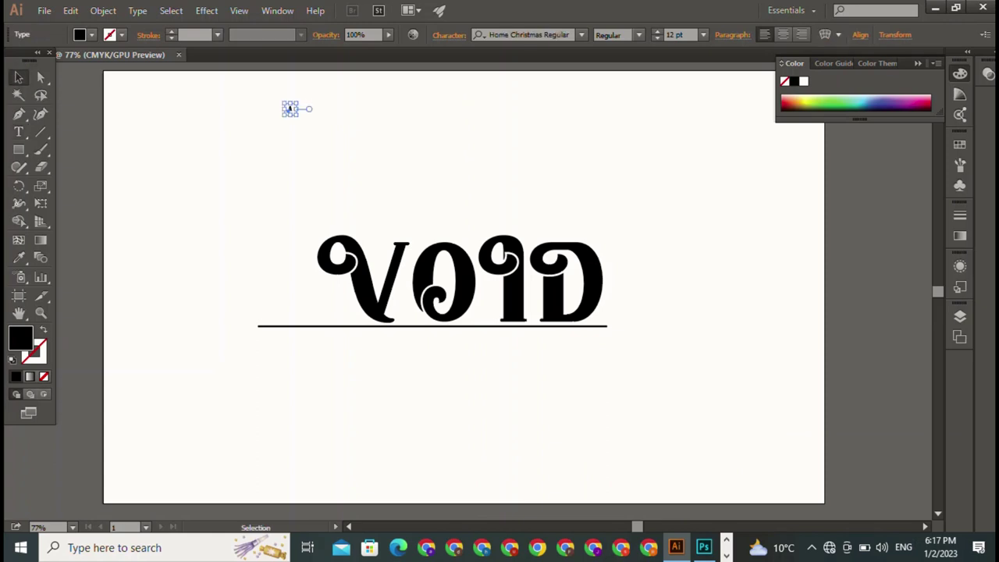
{"action": "left_click_drag", "start_coordinate": [290, 108], "coordinate": [286, 181]}
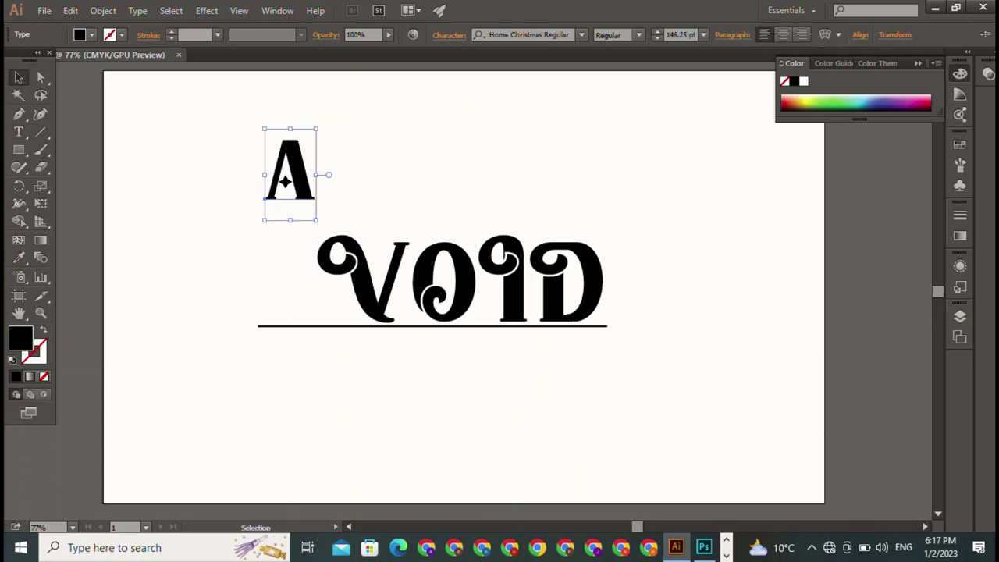
- Try Gigi, Gill Sans MT Ext Condensed Bold and Golden Coast fonts on the A
{"action": "left_click", "coordinate": [581, 34]}
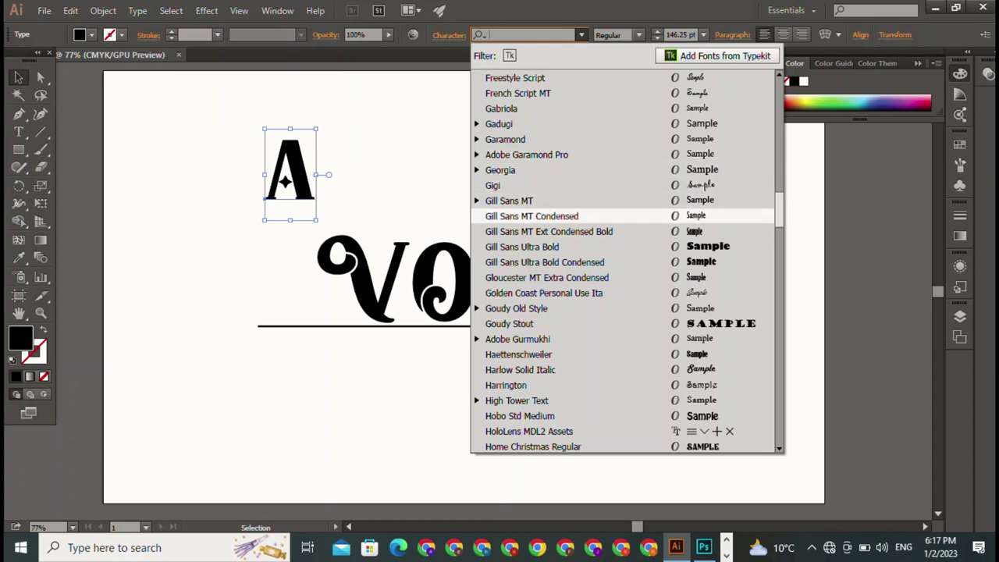
{"action": "left_click", "coordinate": [515, 182]}
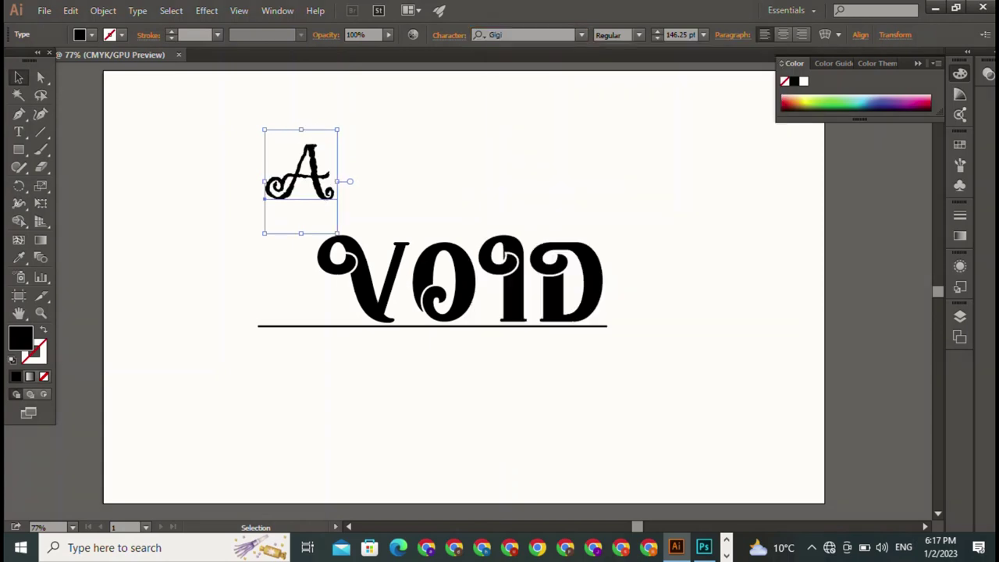
{"action": "left_click", "coordinate": [581, 34]}
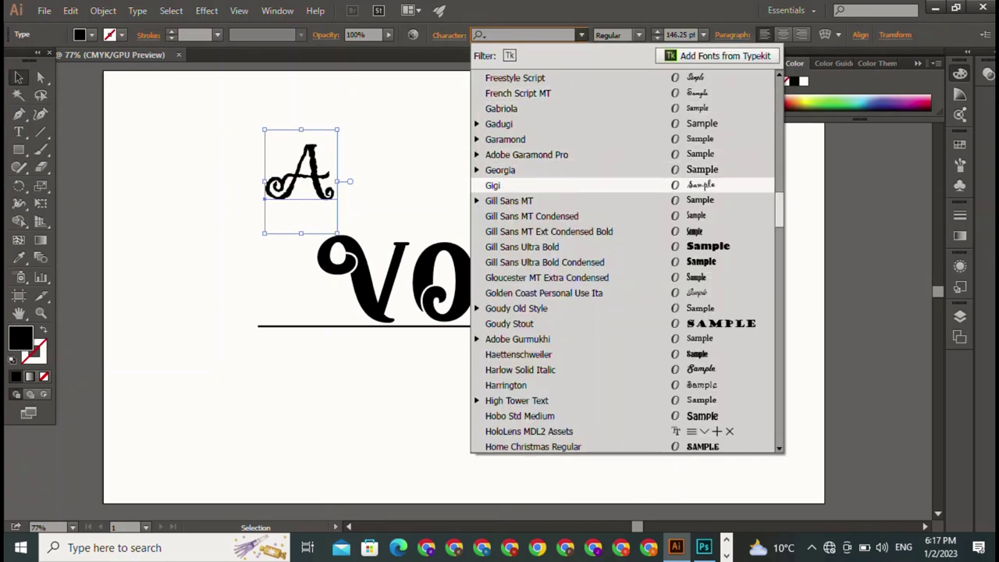
{"action": "left_click", "coordinate": [549, 231]}
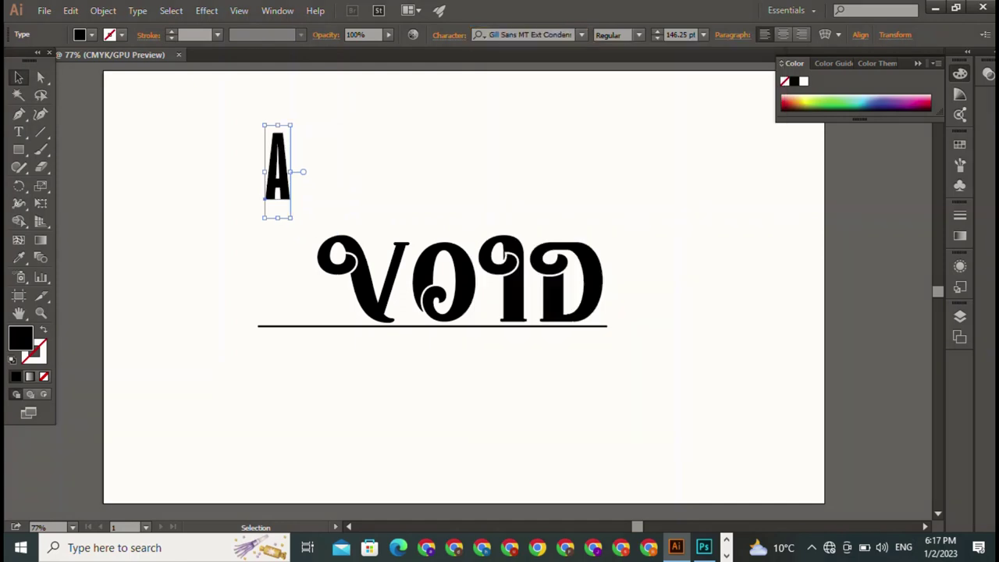
{"action": "left_click", "coordinate": [580, 34]}
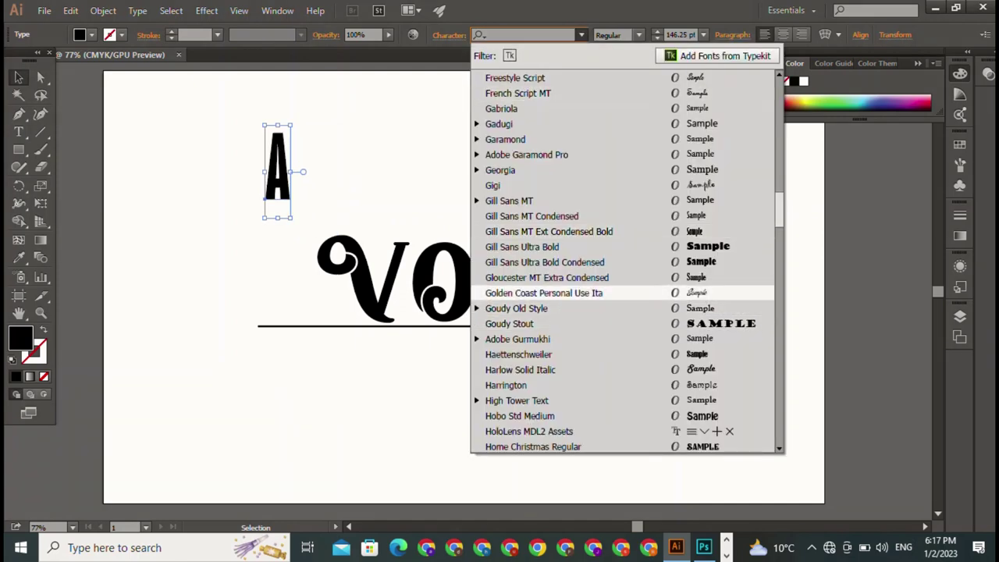
{"action": "left_click", "coordinate": [546, 293]}
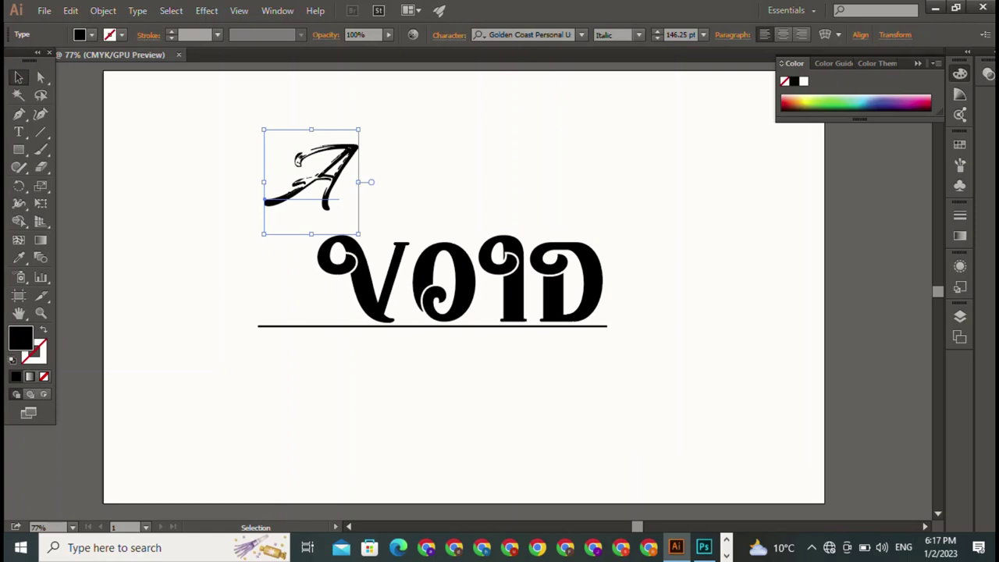
- Try Inkland, Jokerman and Kristen ITC fonts on the A
{"action": "left_click", "coordinate": [581, 34]}
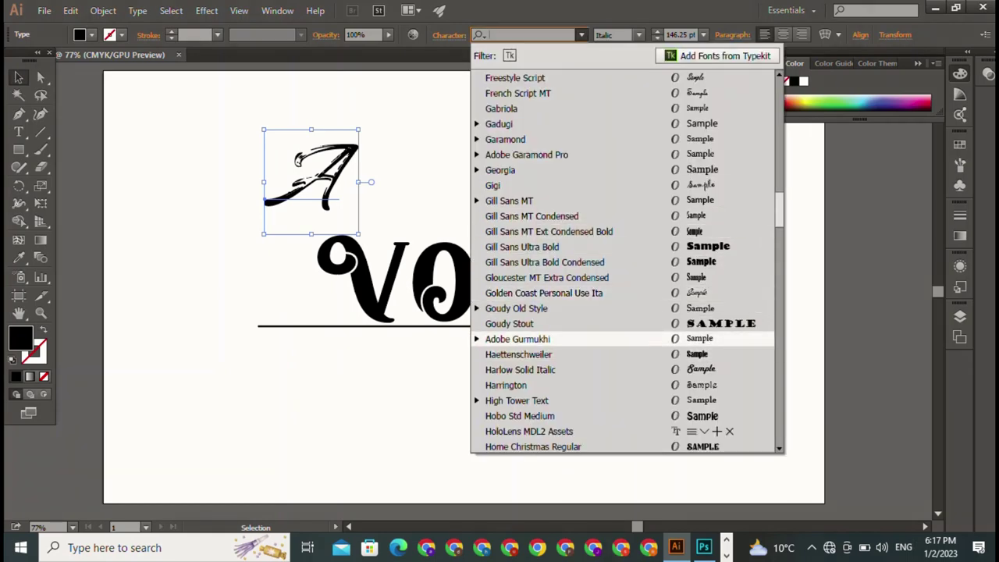
{"action": "scroll", "coordinate": [546, 339], "scroll_direction": "down", "scroll_amount": 4}
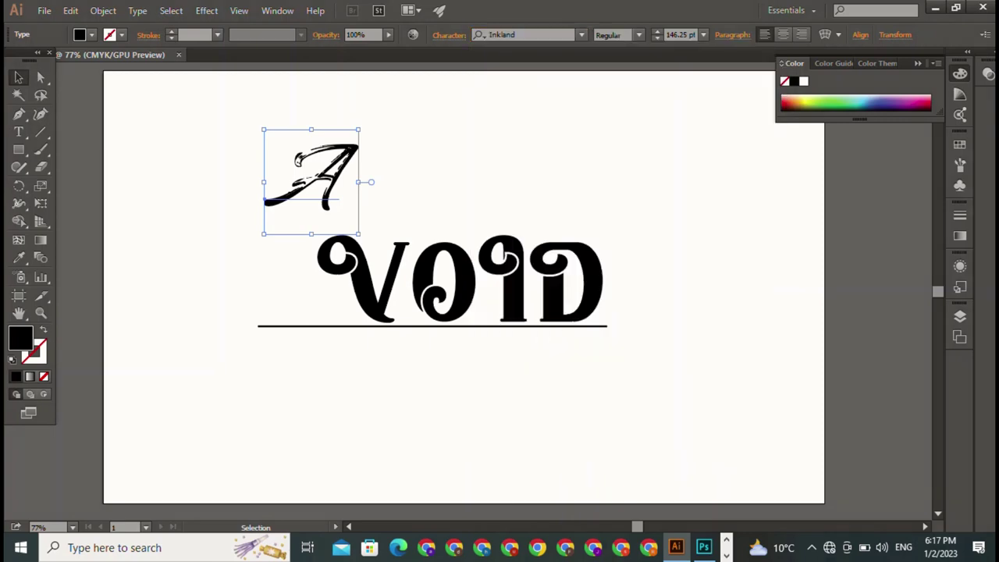
{"action": "left_click", "coordinate": [499, 339]}
{"action": "left_click", "coordinate": [581, 35]}
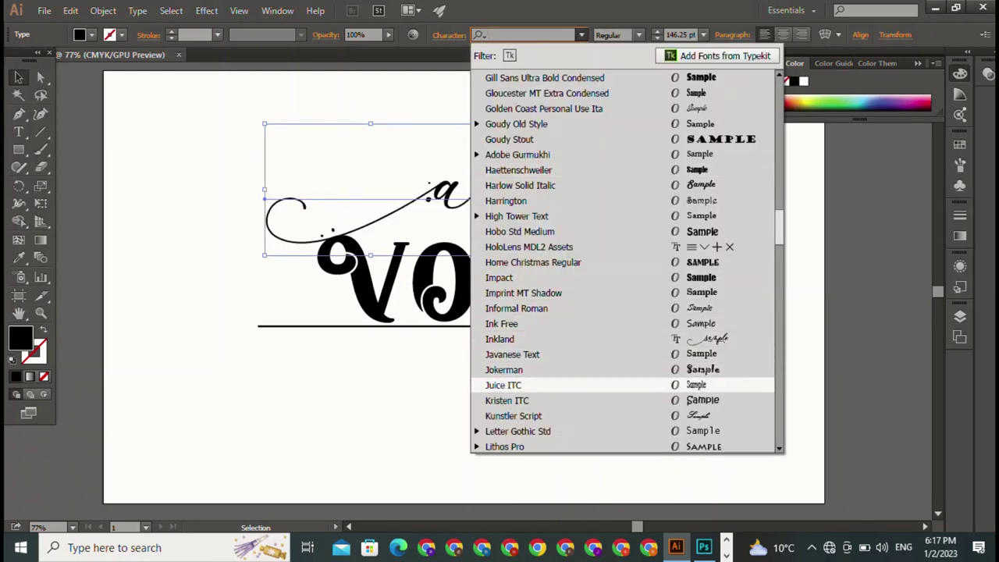
{"action": "left_click", "coordinate": [503, 370]}
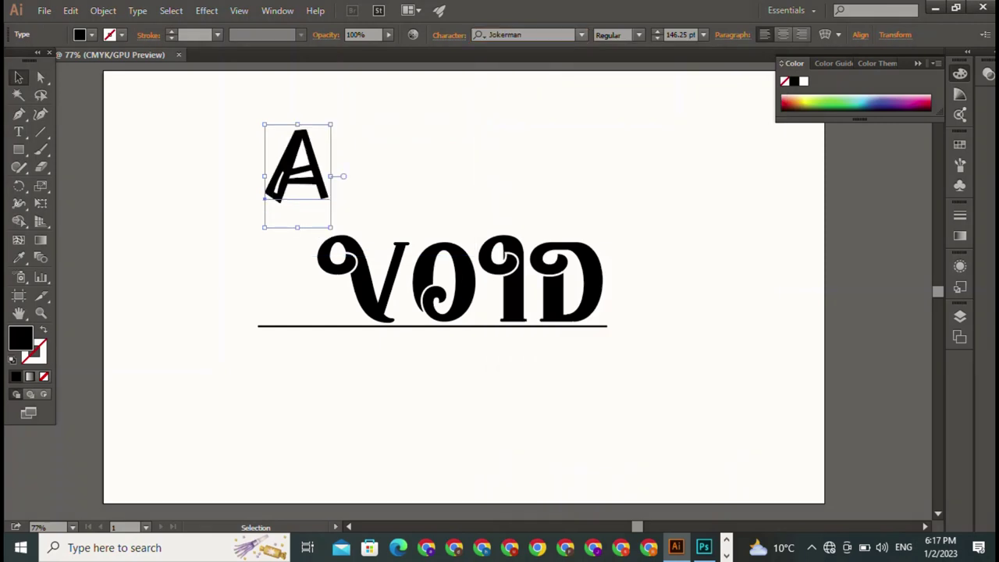
{"action": "left_click", "coordinate": [583, 34]}
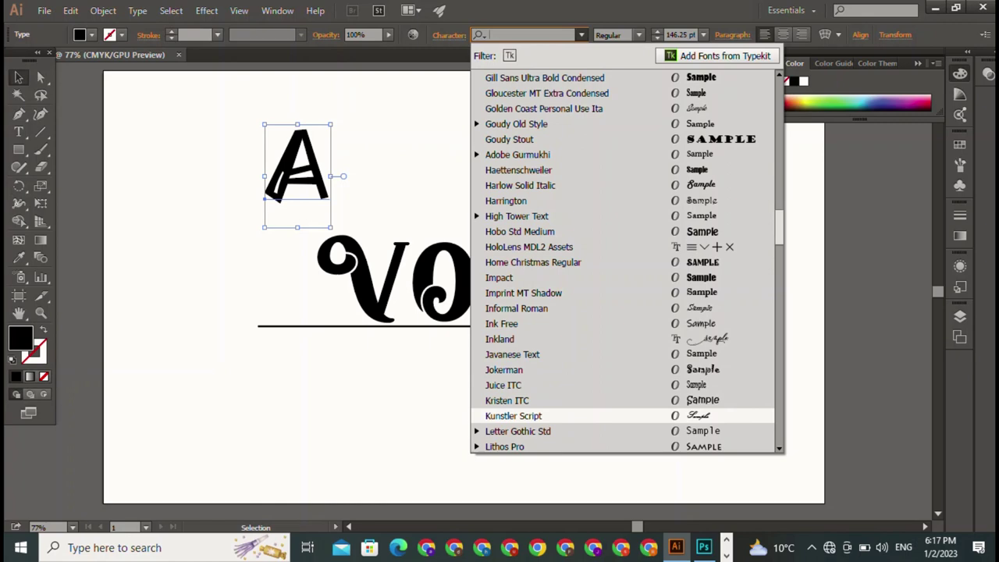
{"action": "key", "text": "Up"}
{"action": "key", "text": "Return"}
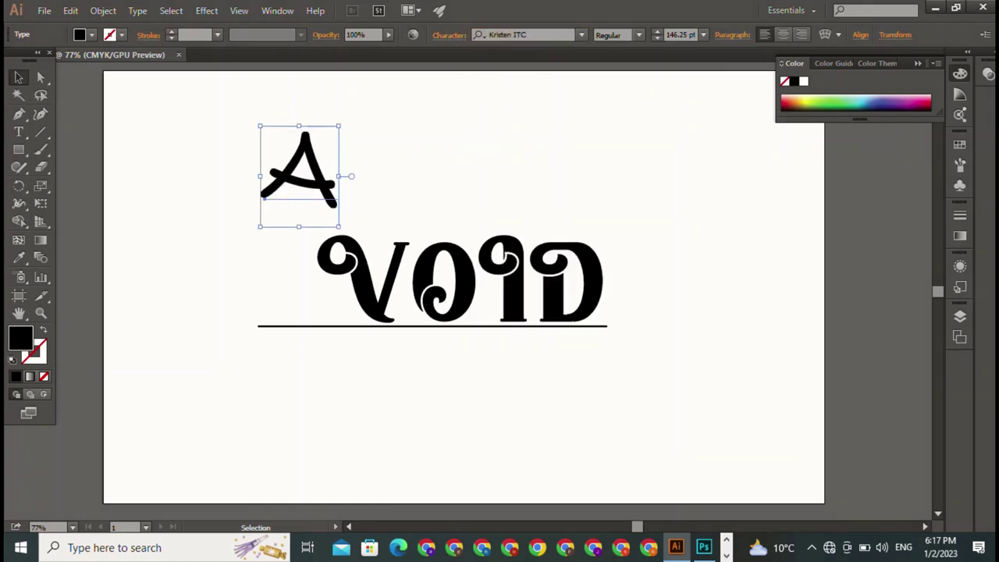
- Try Fastfood Brush and Edwardian Script ITC fonts on the A
{"action": "left_click", "coordinate": [582, 34]}
{"action": "key", "text": "Up"}
{"action": "key", "text": "Up"}
{"action": "key", "text": "Up"}
{"action": "key", "text": "Up"}
{"action": "key", "text": "Up"}
{"action": "key", "text": "Up"}
{"action": "scroll", "coordinate": [624, 262], "scroll_direction": "up", "scroll_amount": 5}
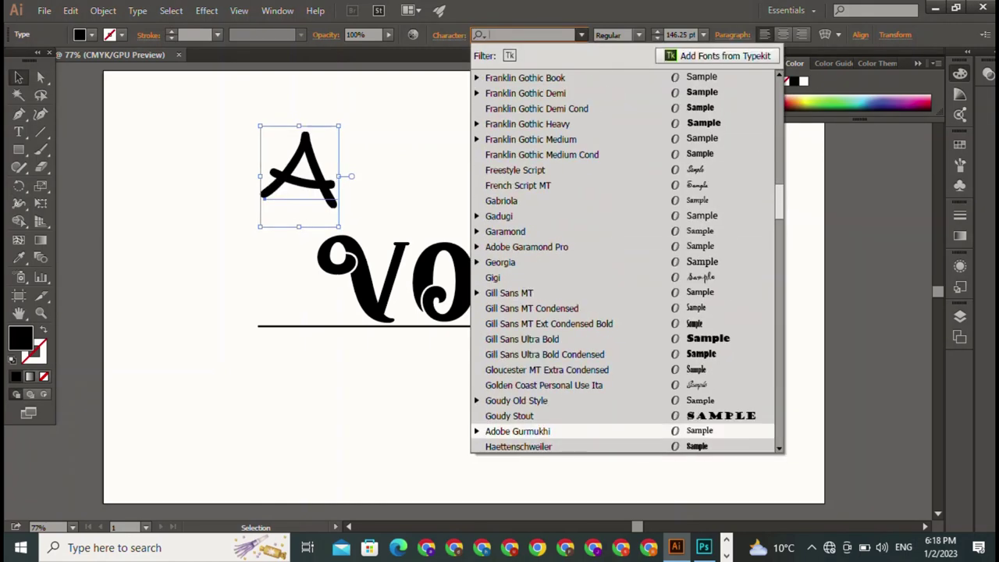
{"action": "key", "text": "Up"}
{"action": "key", "text": "Up"}
{"action": "key", "text": "Up"}
{"action": "scroll", "coordinate": [624, 262], "scroll_direction": "up", "scroll_amount": 2}
{"action": "scroll", "coordinate": [624, 261], "scroll_direction": "up", "scroll_amount": 2}
{"action": "key", "text": "Up"}
{"action": "key", "text": "Up"}
{"action": "key", "text": "Up"}
{"action": "key", "text": "Up"}
{"action": "key", "text": "Return"}
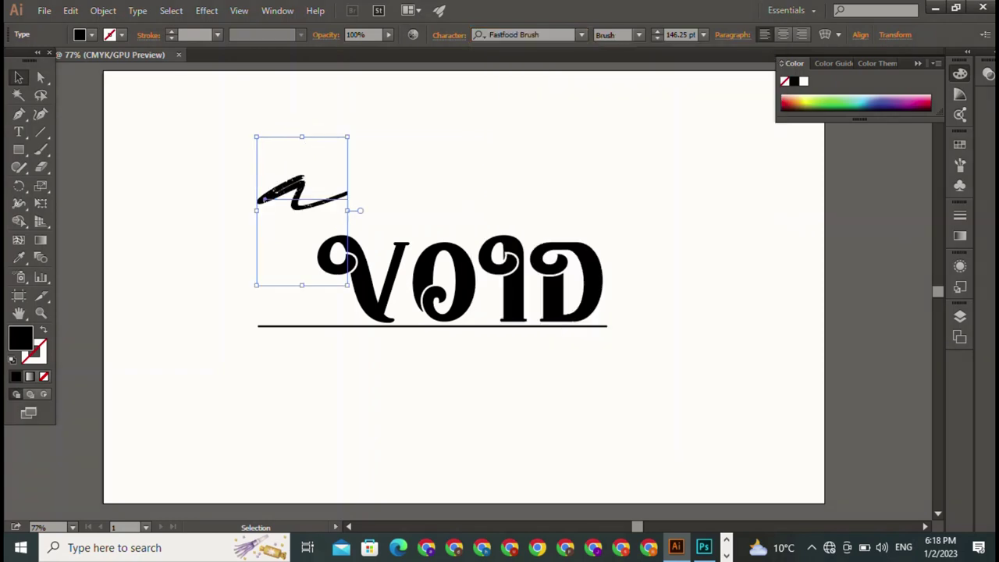
{"action": "left_click", "coordinate": [583, 34]}
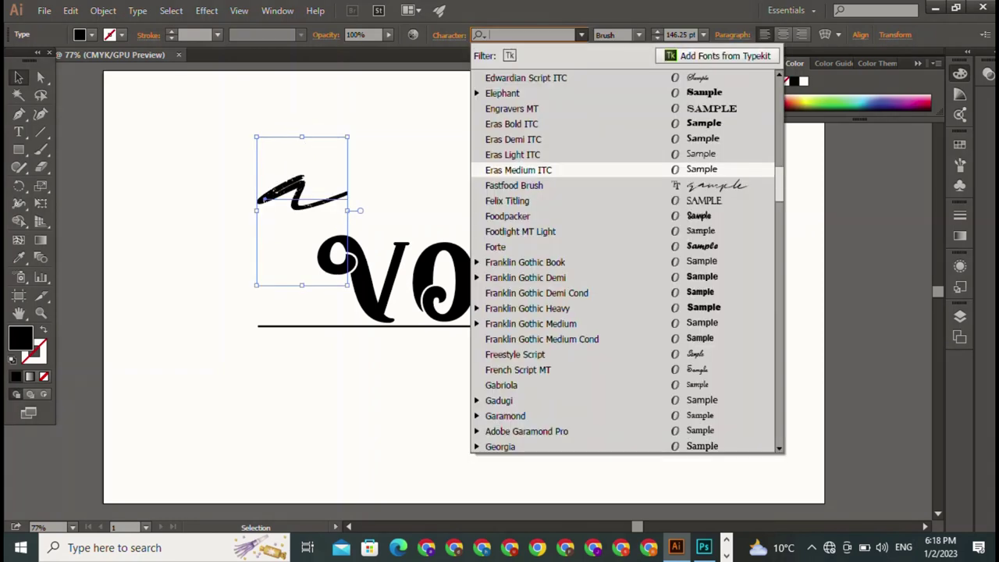
{"action": "key", "text": "Up"}
{"action": "key", "text": "Up"}
{"action": "key", "text": "Up"}
{"action": "key", "text": "Return"}
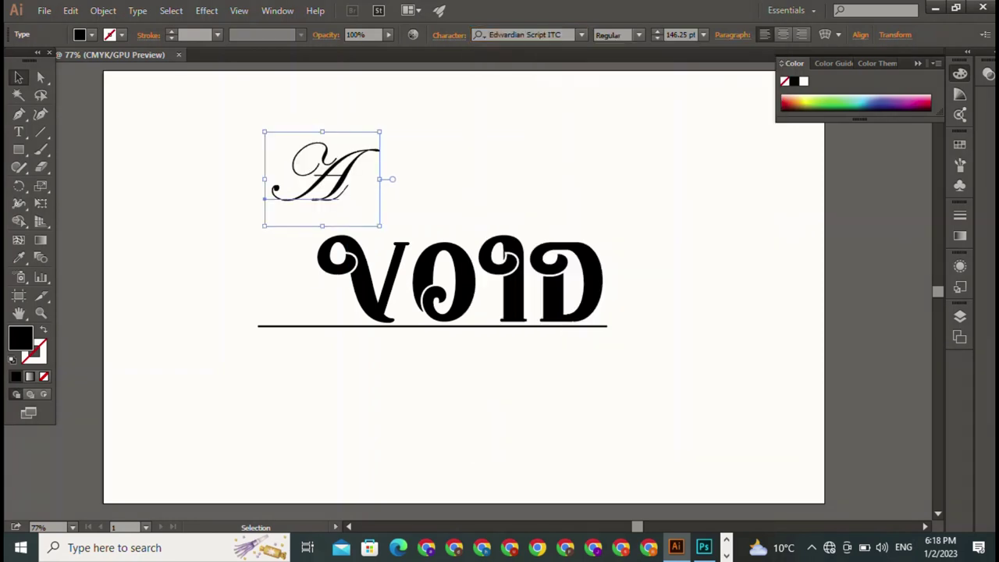
- Try DKC Forever, Doom 2016 Right, Doom 2016 Text and Curlz MT on the A
{"action": "left_click", "coordinate": [583, 35]}
{"action": "key", "text": "Up"}
{"action": "key", "text": "Up"}
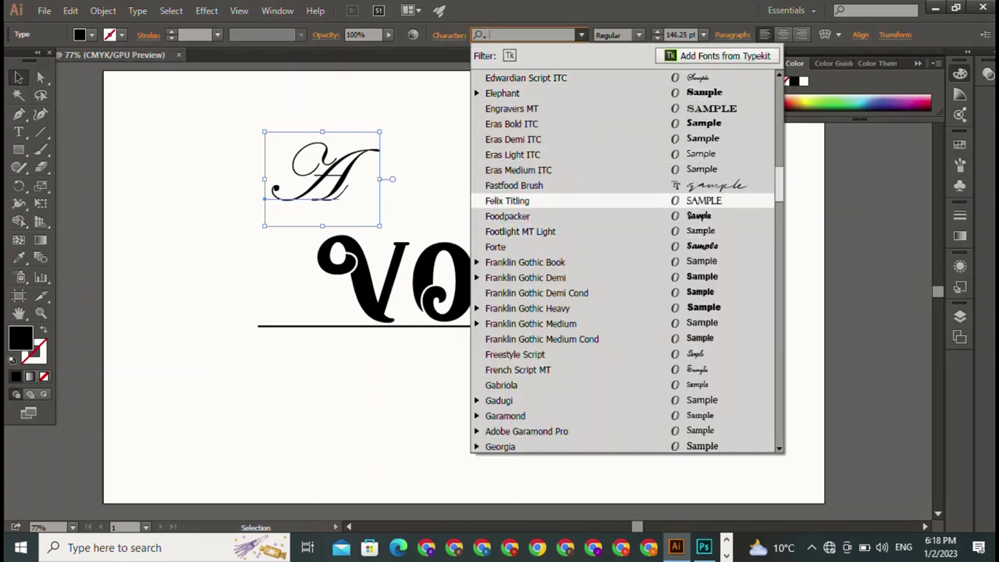
{"action": "scroll", "coordinate": [624, 261], "scroll_direction": "up", "scroll_amount": 3}
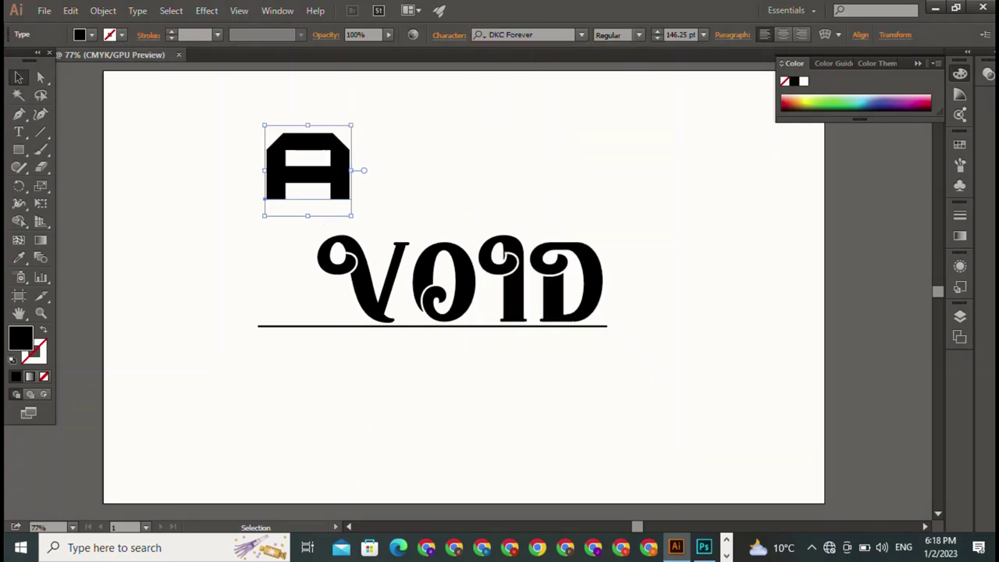
{"action": "left_click", "coordinate": [509, 323]}
{"action": "left_click", "coordinate": [582, 34]}
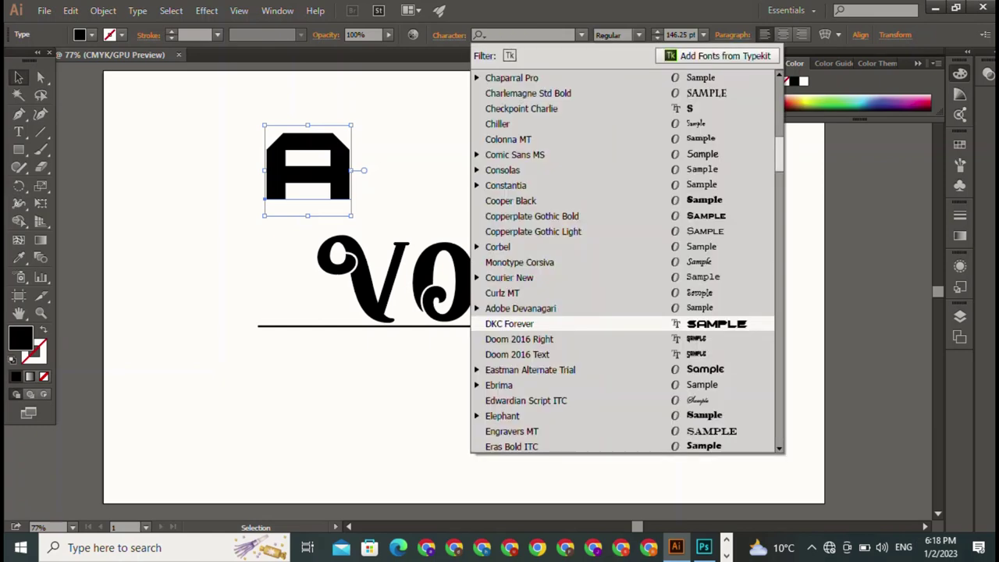
{"action": "left_click", "coordinate": [509, 338]}
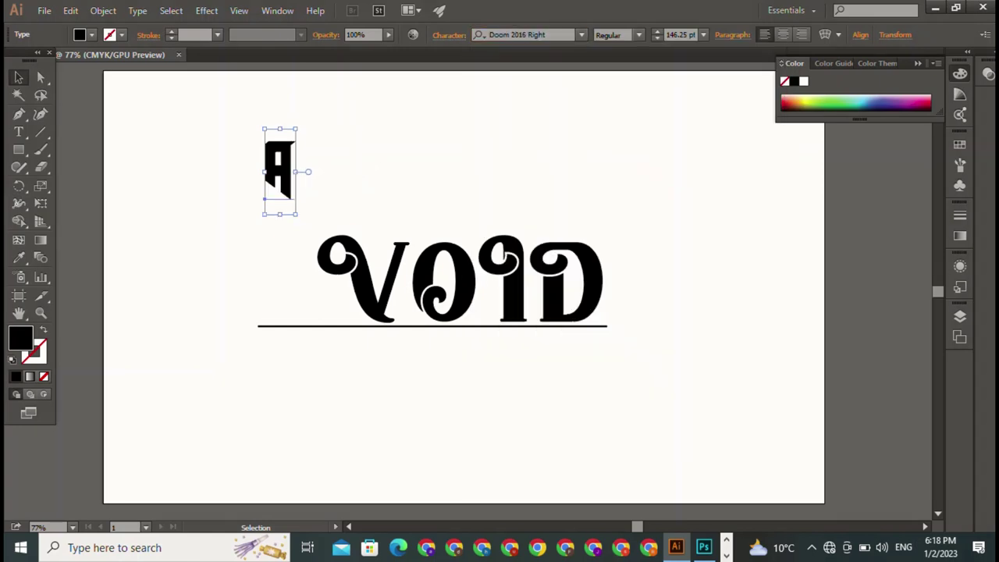
{"action": "left_click", "coordinate": [582, 34]}
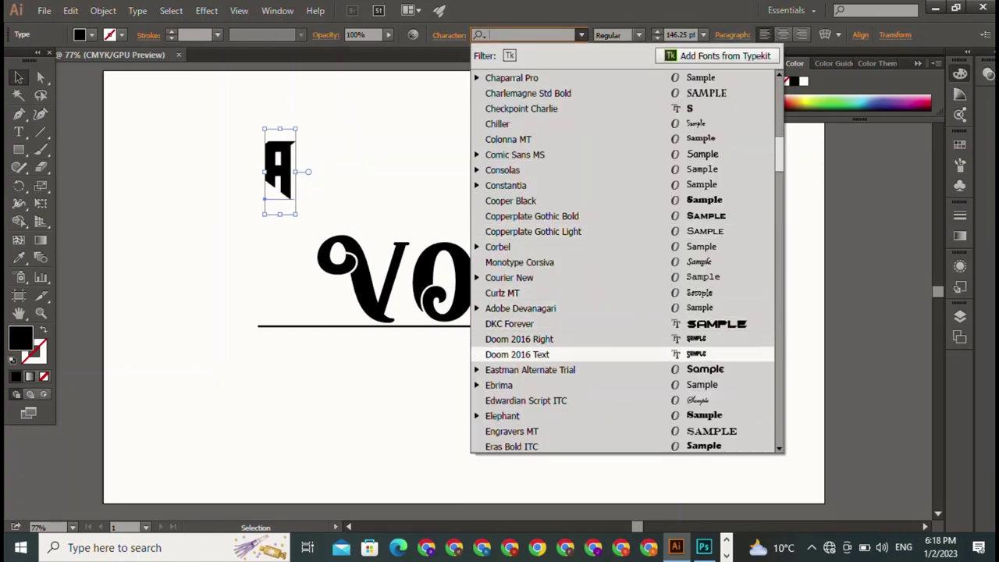
{"action": "left_click", "coordinate": [509, 354]}
{"action": "left_click", "coordinate": [582, 34]}
{"action": "left_click", "coordinate": [511, 291]}
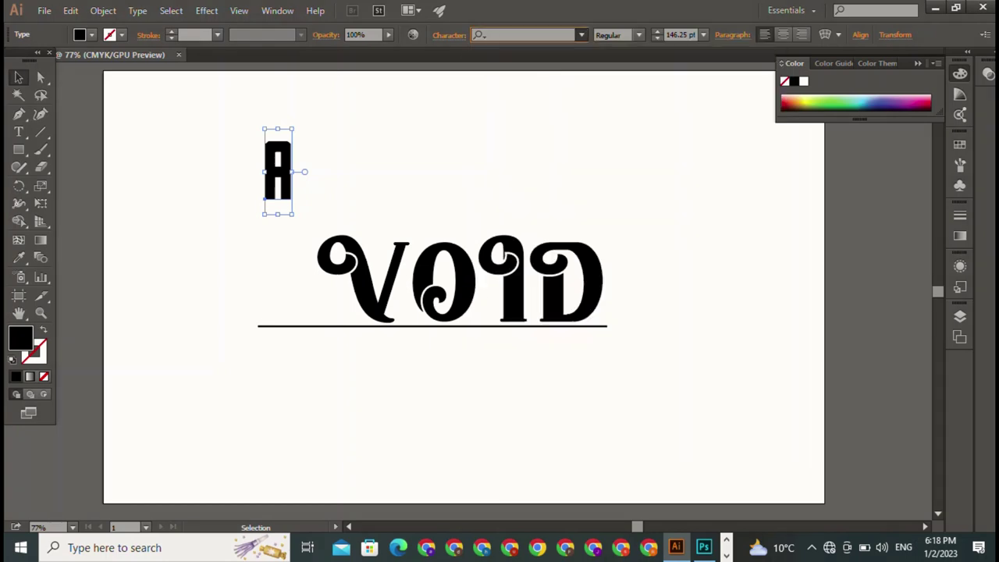
- Try Copperplate Gothic Bold, Cooper Black, Checkpoint Charlie and Blackoak Std on the A
{"action": "left_click", "coordinate": [582, 35]}
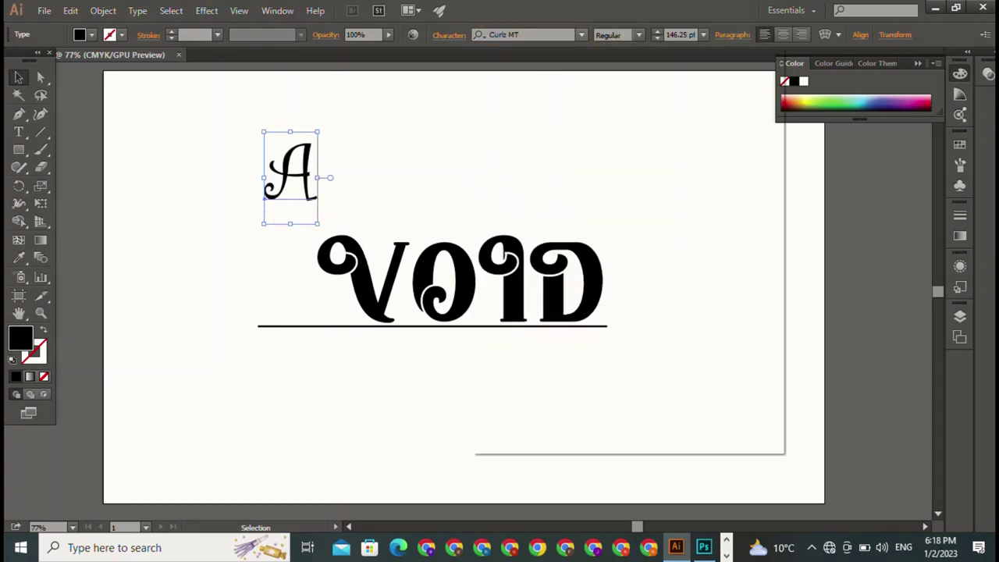
{"action": "left_click", "coordinate": [582, 35]}
{"action": "type", "text": "Cop"}
{"action": "key", "text": "Return"}
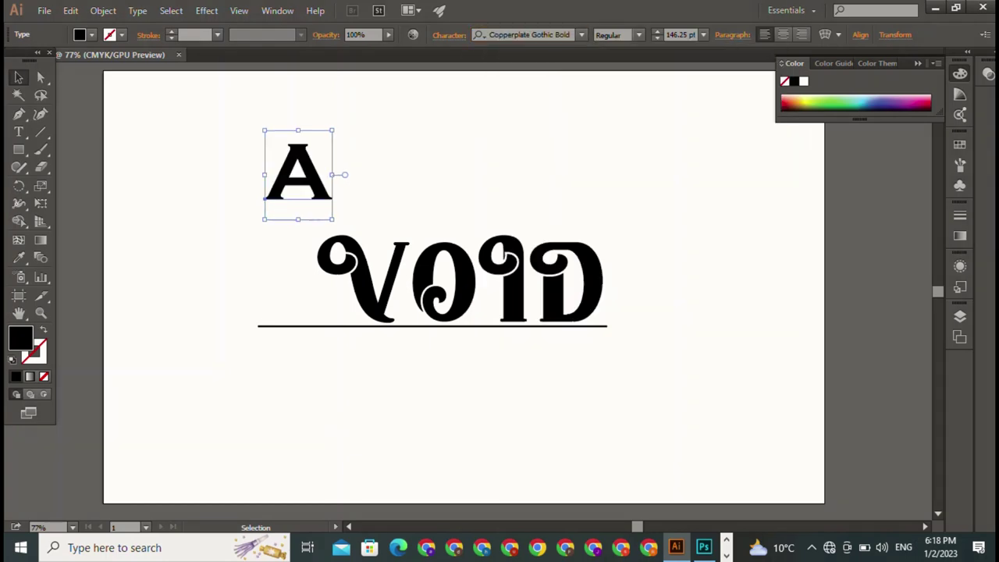
{"action": "left_click", "coordinate": [582, 34]}
{"action": "left_click", "coordinate": [511, 200]}
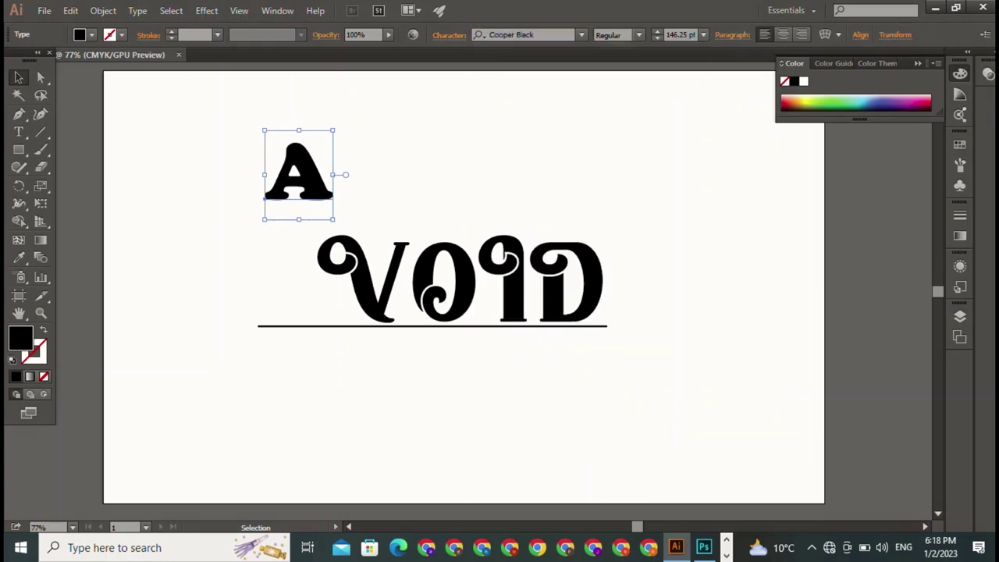
{"action": "left_click", "coordinate": [582, 34]}
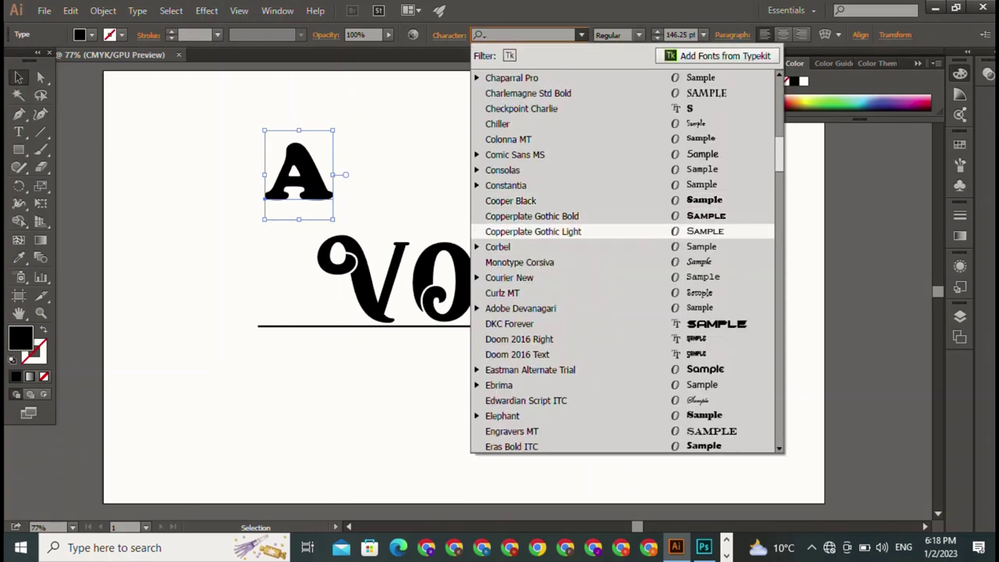
{"action": "scroll", "coordinate": [624, 258], "scroll_direction": "up", "scroll_amount": 2}
{"action": "scroll", "coordinate": [624, 258], "scroll_direction": "up", "scroll_amount": 2}
{"action": "left_click", "coordinate": [522, 293]}
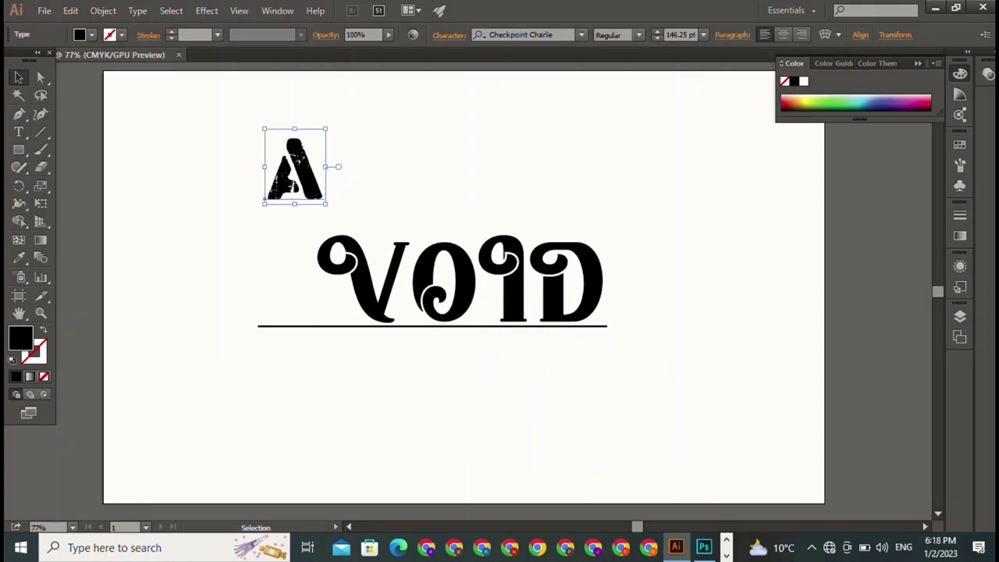
{"action": "left_click", "coordinate": [582, 34]}
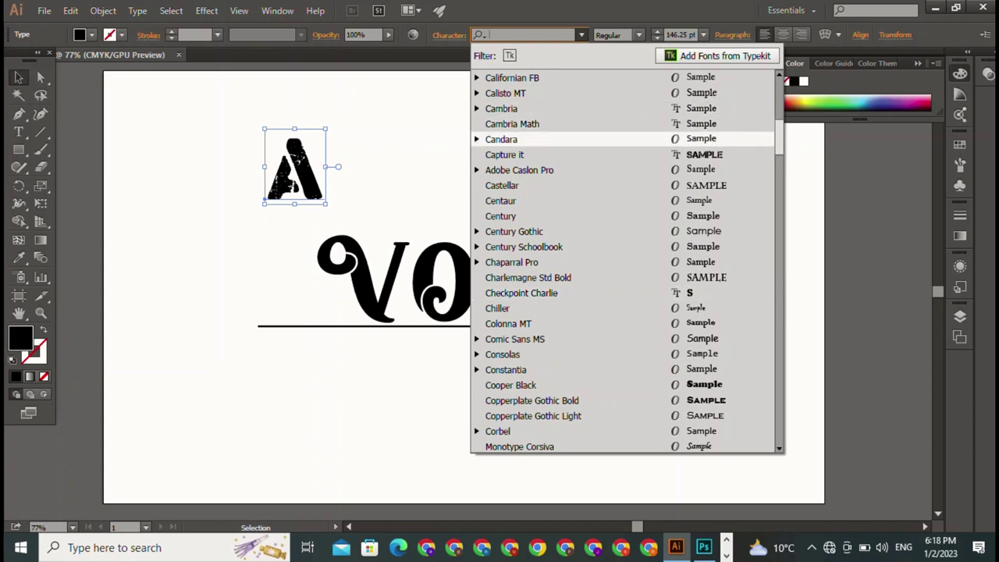
{"action": "scroll", "coordinate": [593, 234], "scroll_direction": "up", "scroll_amount": 5}
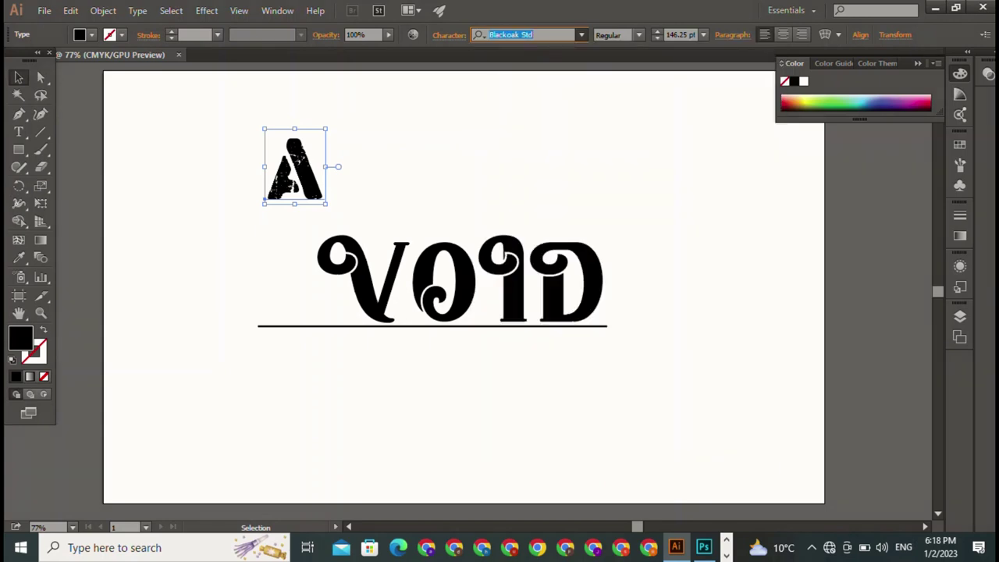
{"action": "left_click", "coordinate": [513, 231]}
- Set the A in BILLY ARGEL FONT after briefly trying Bookshelf Symbol 7
{"action": "left_click", "coordinate": [582, 34]}
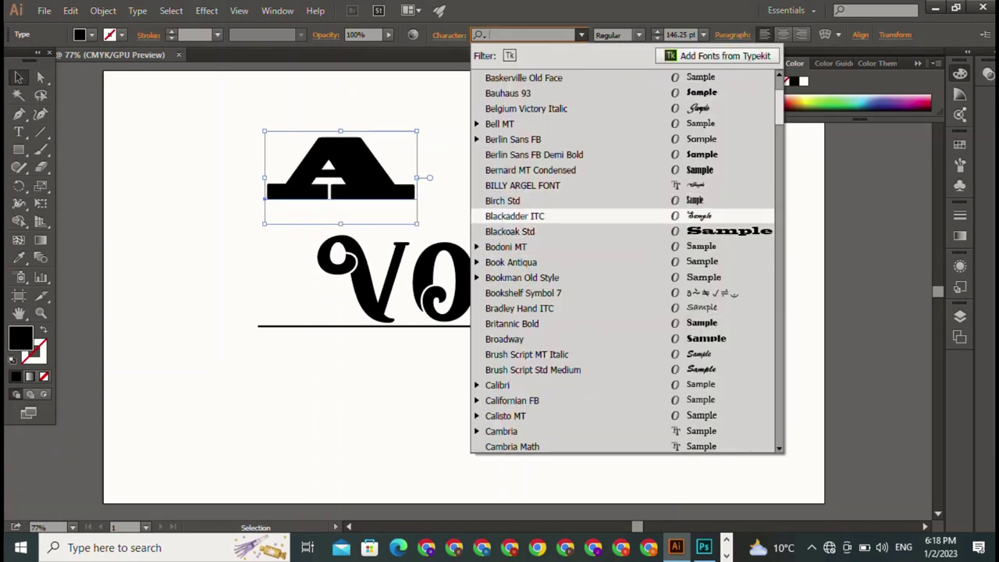
{"action": "left_click", "coordinate": [515, 184]}
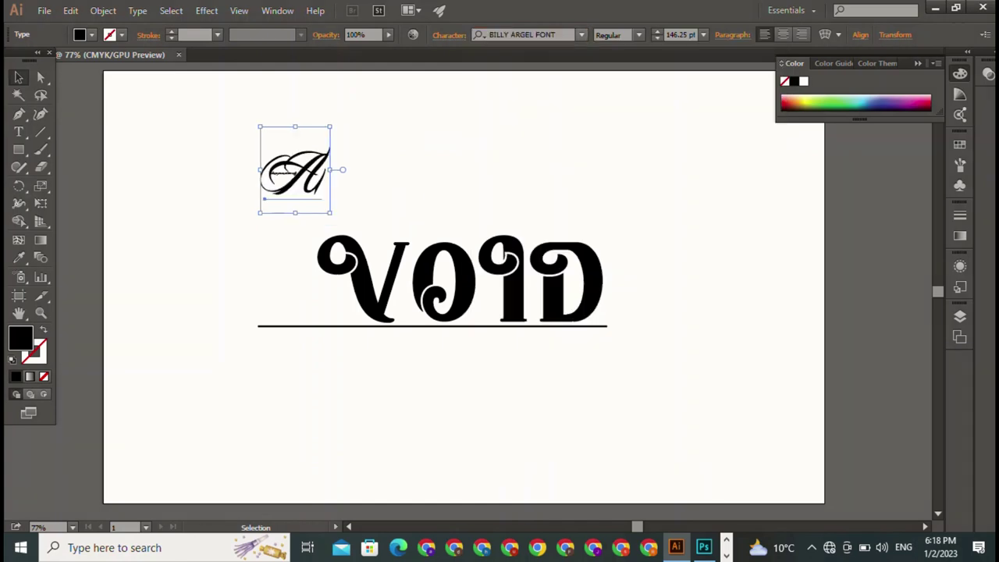
{"action": "left_click", "coordinate": [582, 34]}
{"action": "left_click", "coordinate": [515, 293]}
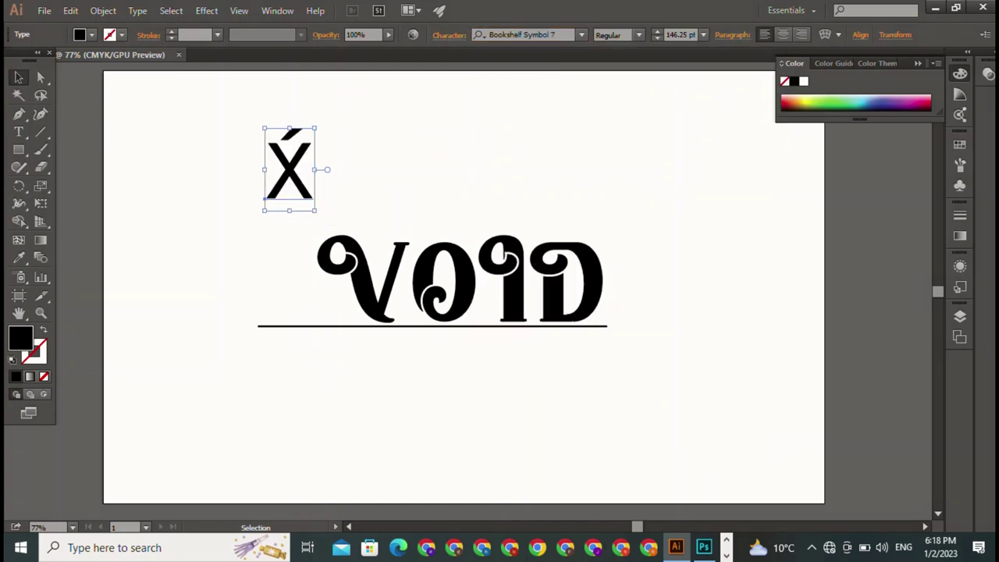
{"action": "left_click", "coordinate": [582, 35]}
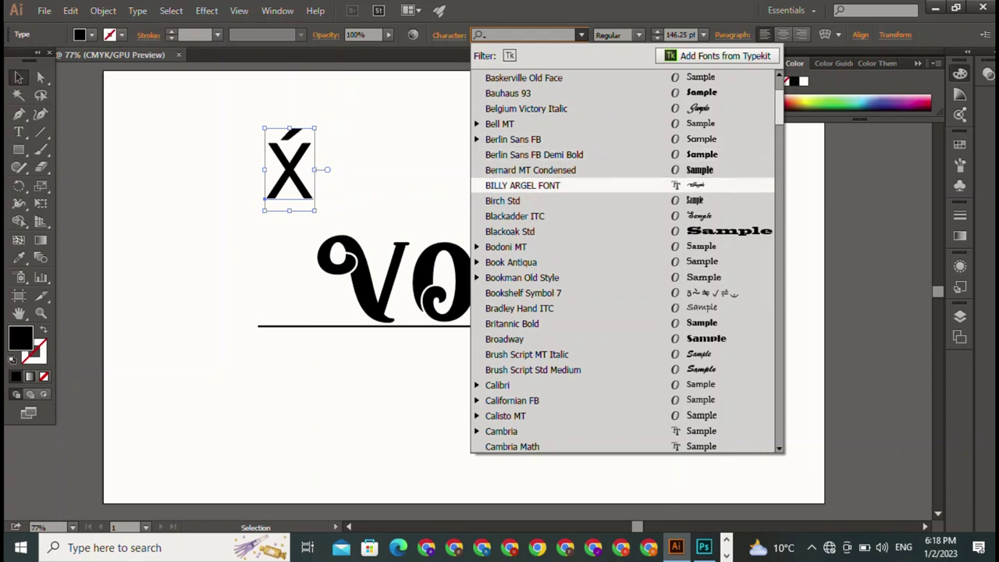
{"action": "left_click", "coordinate": [515, 185]}
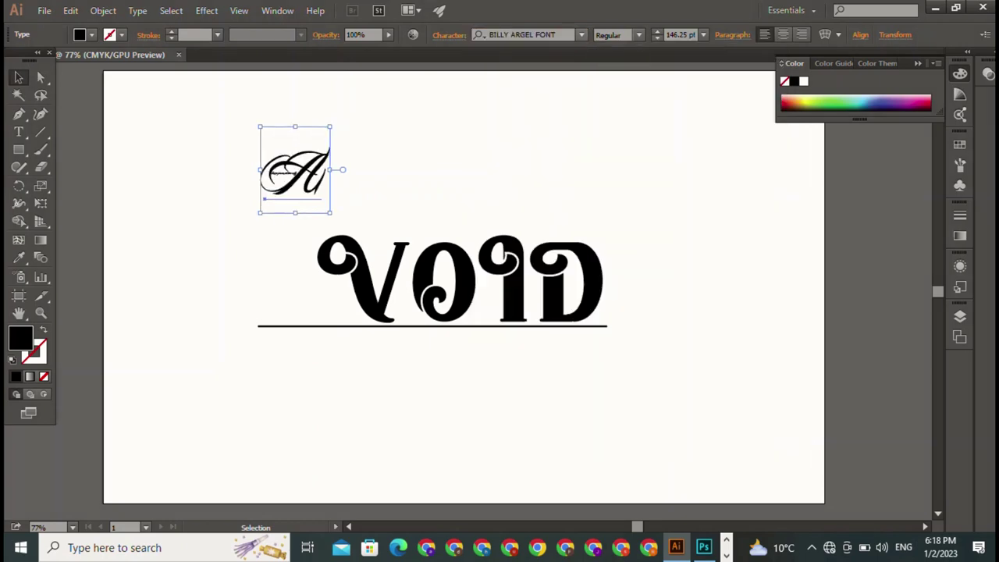
{"action": "left_click", "coordinate": [583, 35]}
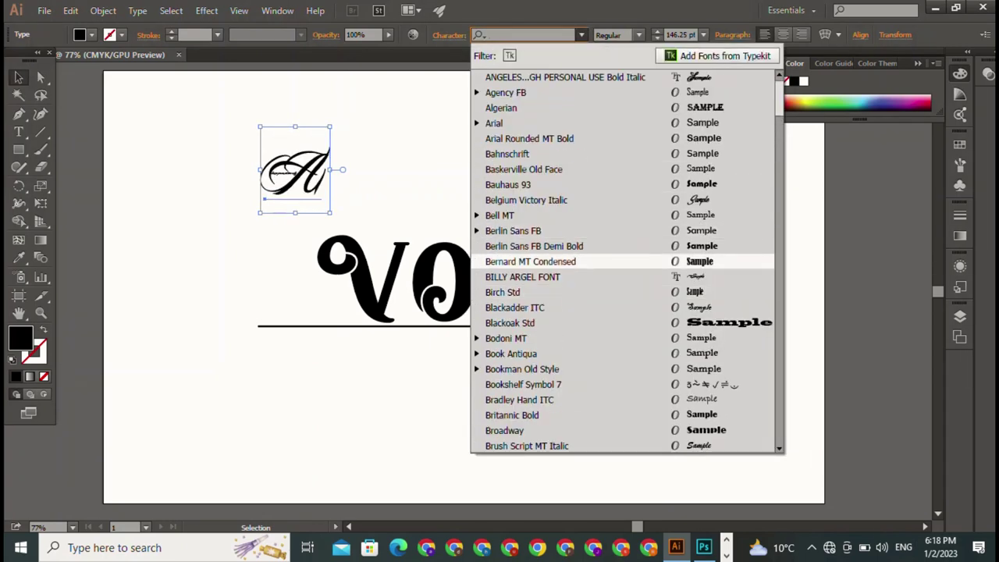
{"action": "key", "text": "Escape"}
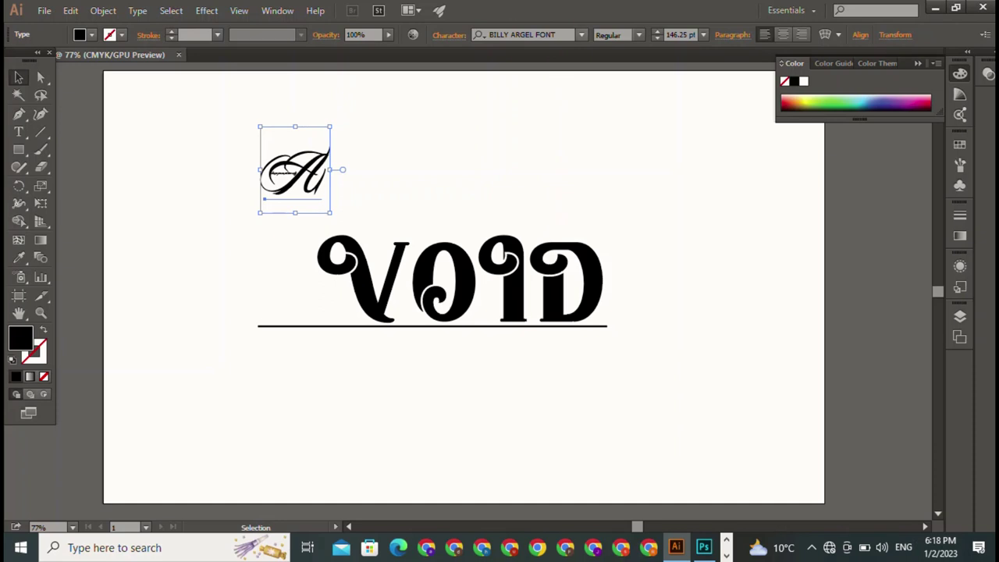
{"action": "left_click", "coordinate": [582, 34]}
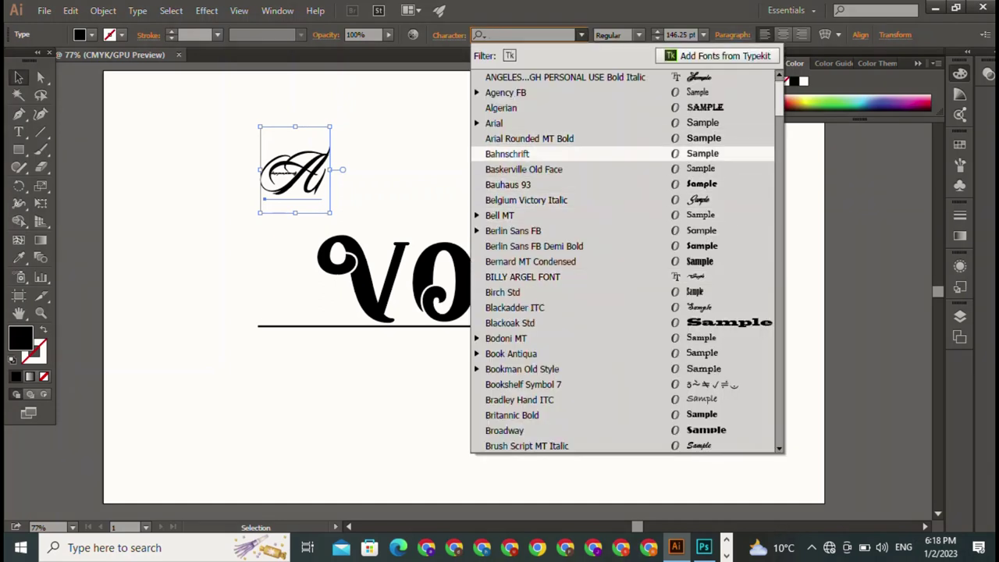
- Set the letter A in Algerian, enlarge it and move it down beside VOID
{"action": "left_click", "coordinate": [501, 108]}
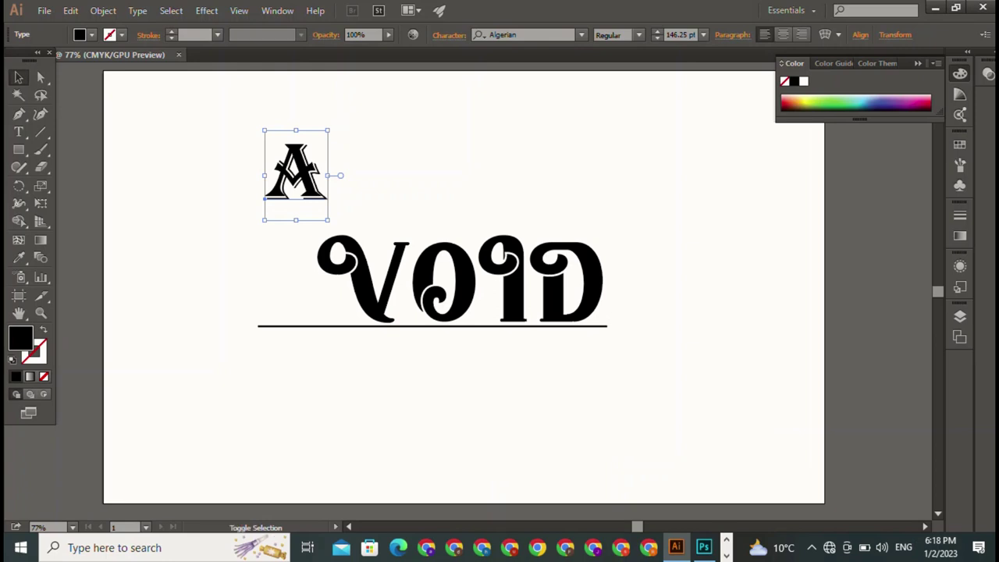
{"action": "left_click_drag", "start_coordinate": [328, 130], "coordinate": [412, 79]}
{"action": "mouse_move", "coordinate": [337, 187]}
{"action": "left_mouse_down"}
{"action": "mouse_move", "coordinate": [295, 366]}
{"action": "mouse_move", "coordinate": [297, 340]}
{"action": "left_mouse_up"}
{"action": "key", "text": "ctrl+shift+a"}
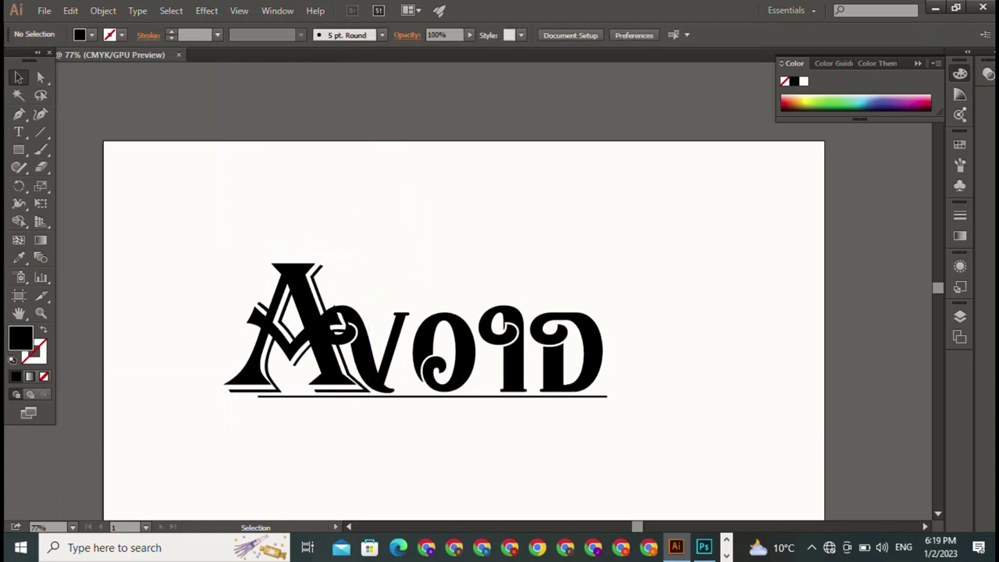
- Shrink VOID, shift it right clear of the A, then nudge the A against it
{"action": "left_click", "coordinate": [335, 328]}
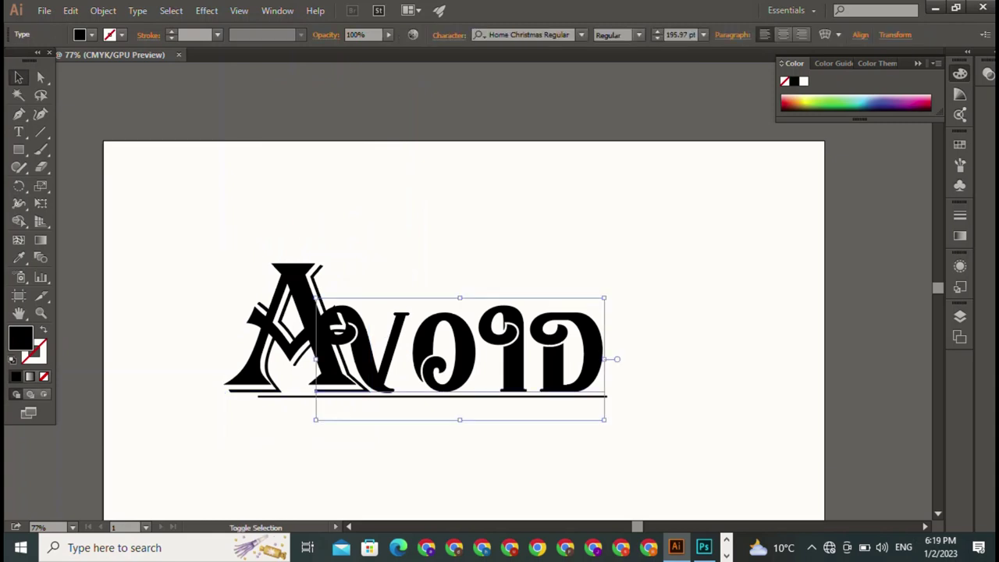
{"action": "left_click_drag", "start_coordinate": [613, 297], "coordinate": [513, 337]}
{"action": "left_click_drag", "start_coordinate": [336, 353], "coordinate": [419, 346]}
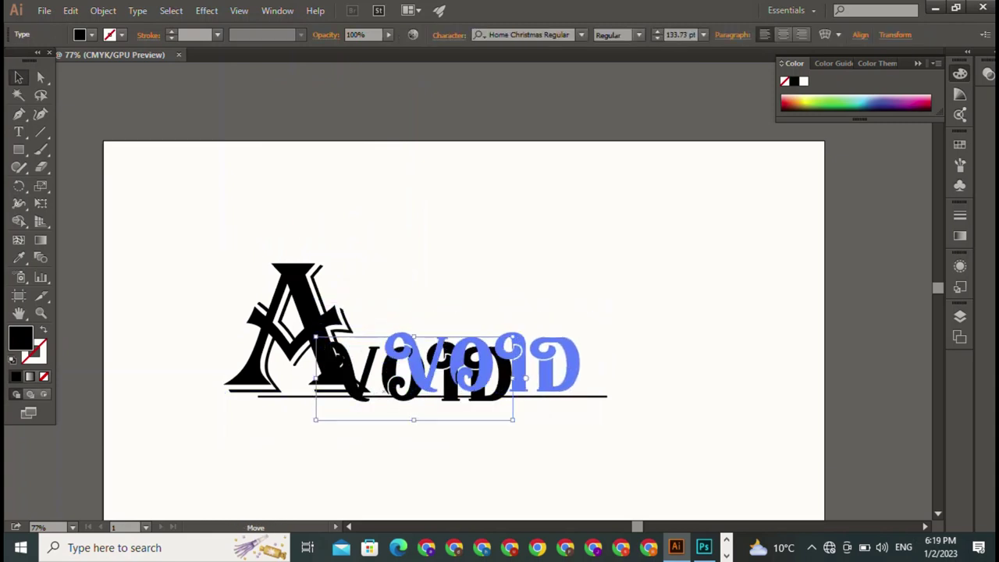
{"action": "key", "text": "ctrl+shift+a"}
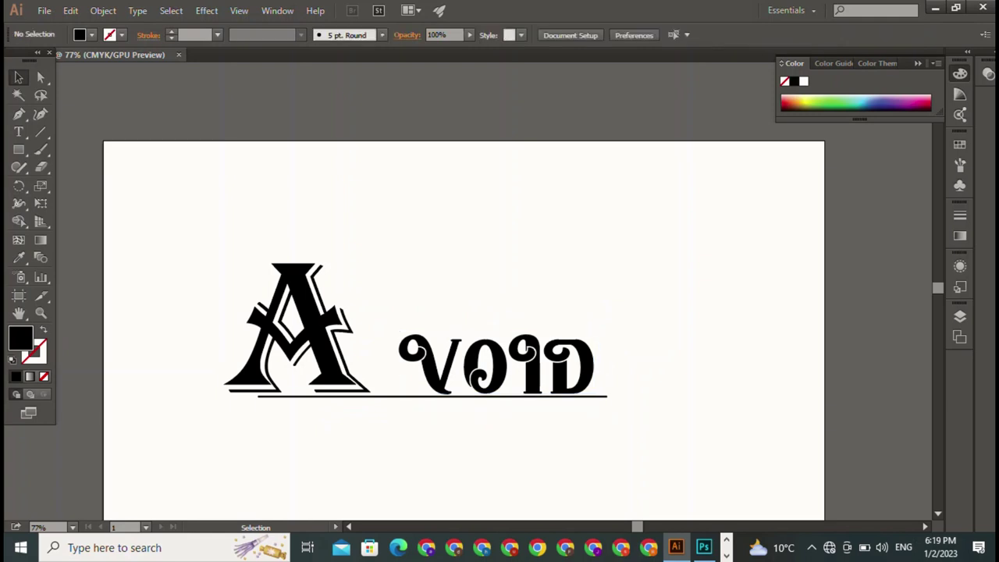
{"action": "left_click_drag", "start_coordinate": [312, 328], "coordinate": [363, 328]}
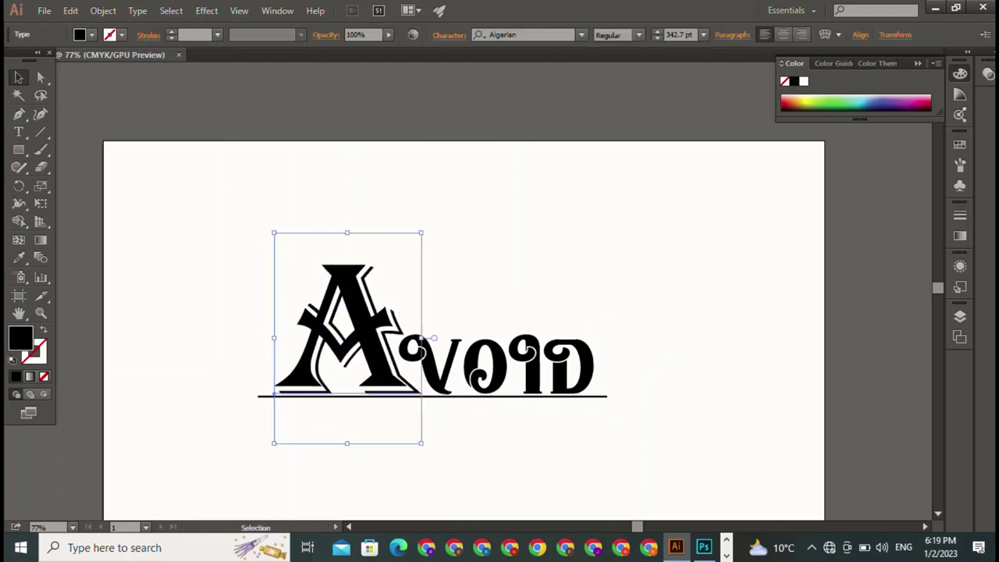
{"action": "key", "text": "ctrl+shift+a"}
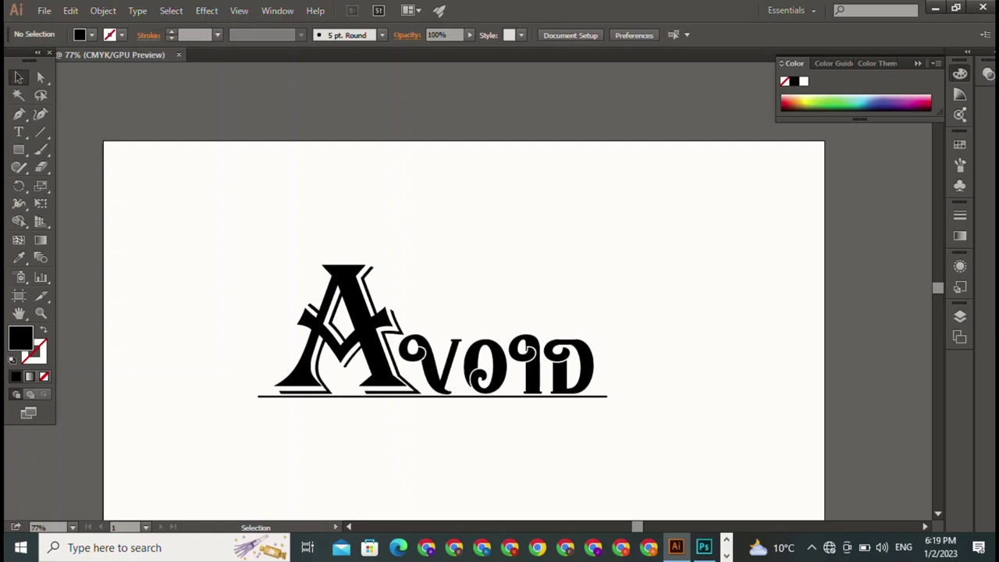
- Fill the VOID lettering with red FF0000 using the Color Picker hex field
{"action": "left_click", "coordinate": [496, 366]}
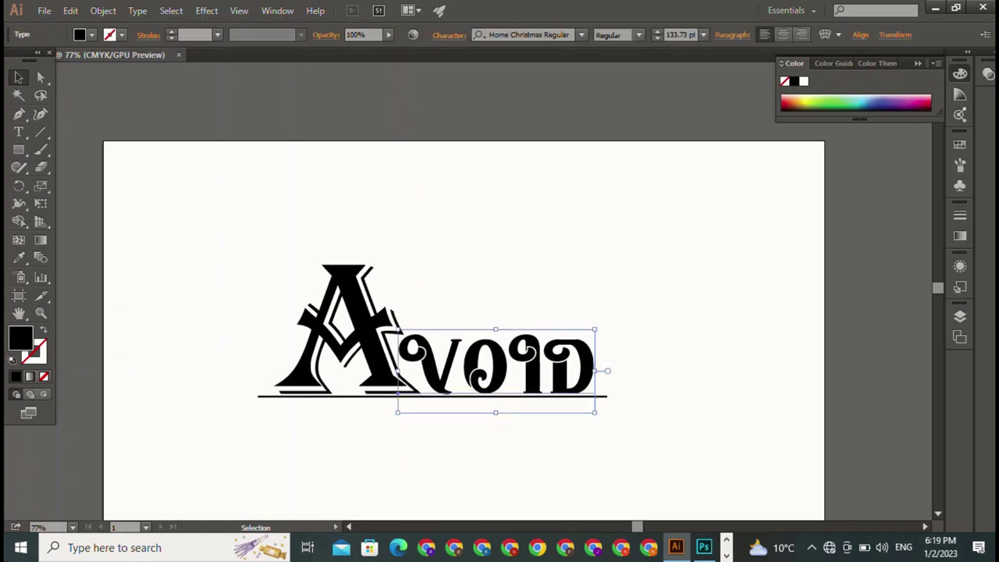
{"action": "left_click", "coordinate": [791, 105]}
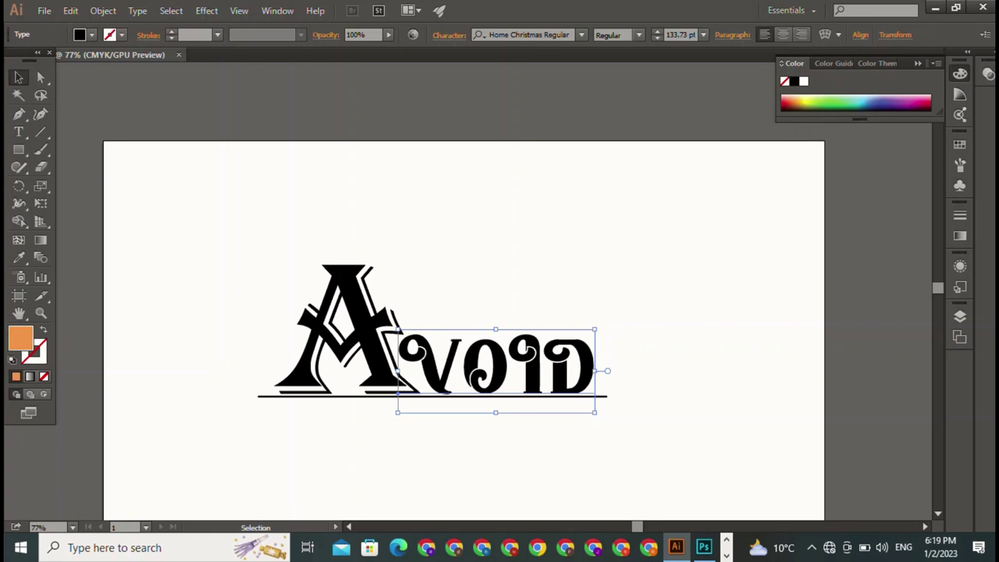
{"action": "double_click", "coordinate": [20, 337]}
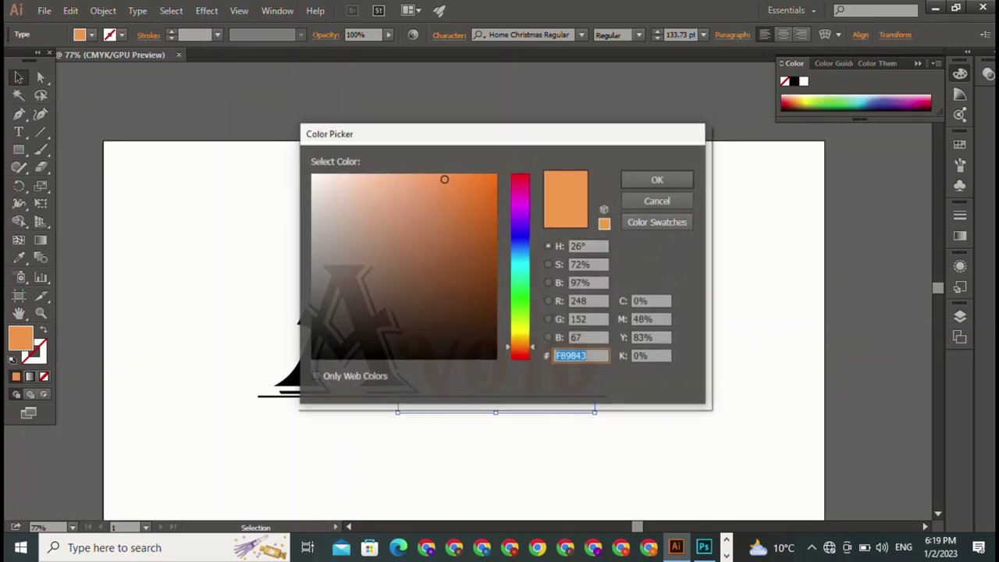
{"action": "type", "text": "FF6D00"}
{"action": "type", "text": "FF0000"}
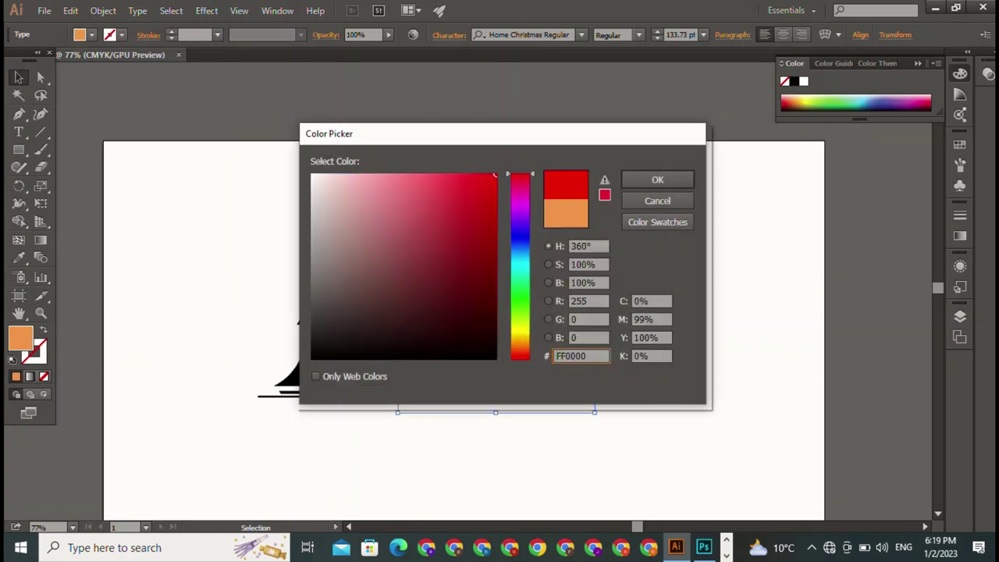
{"action": "key", "text": "Return"}
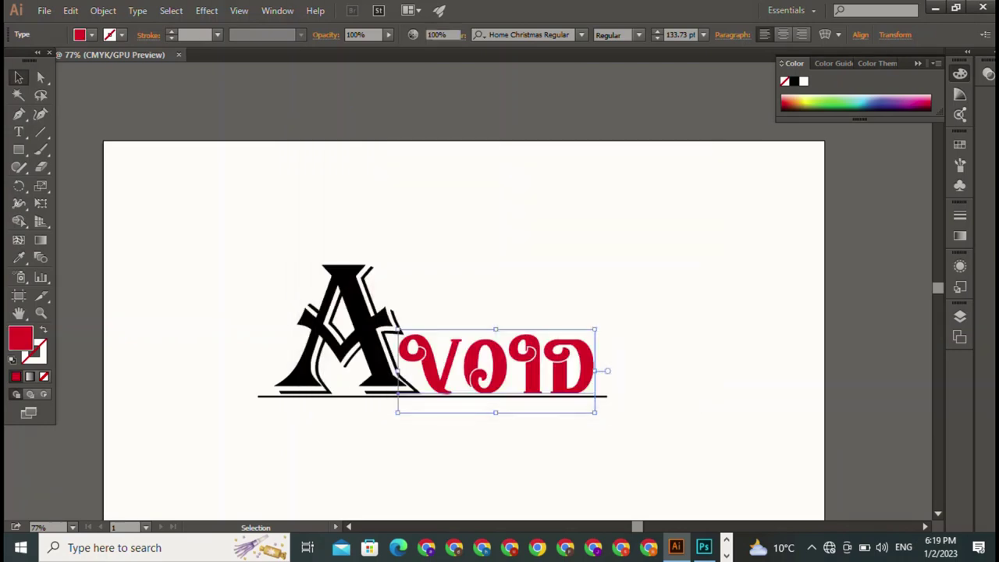
{"action": "key", "text": "ctrl+shift+a"}
{"action": "left_click", "coordinate": [495, 365]}
{"action": "key", "text": "ctrl+shift+a"}
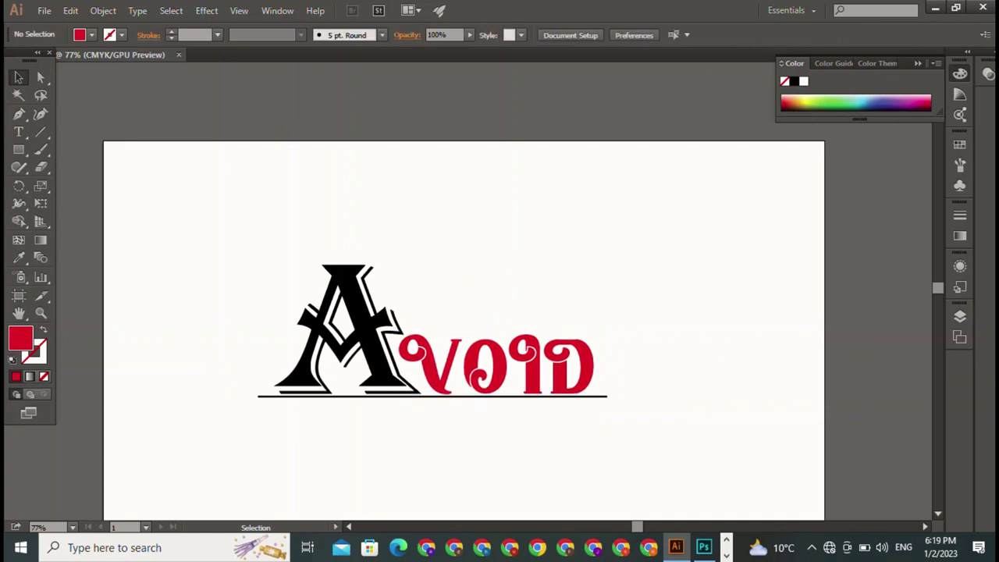
{"action": "left_click", "coordinate": [496, 365]}
{"action": "key", "text": "ctrl+shift+a"}
- Enlarge VOID slightly toward the top-right, keeping its position beside the A
{"action": "left_click", "coordinate": [495, 365]}
{"action": "left_click", "coordinate": [496, 365]}
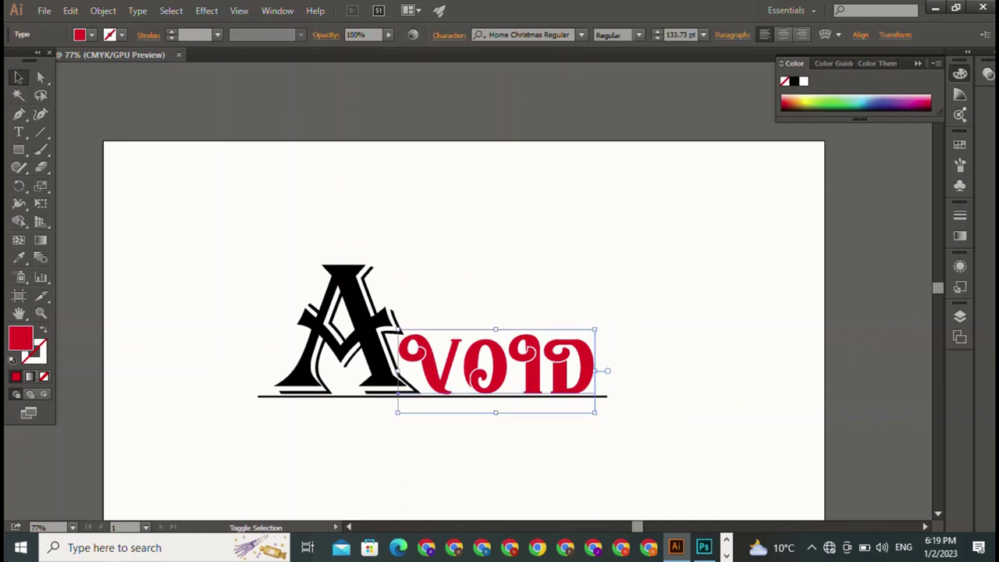
{"action": "left_click_drag", "start_coordinate": [594, 329], "coordinate": [602, 326]}
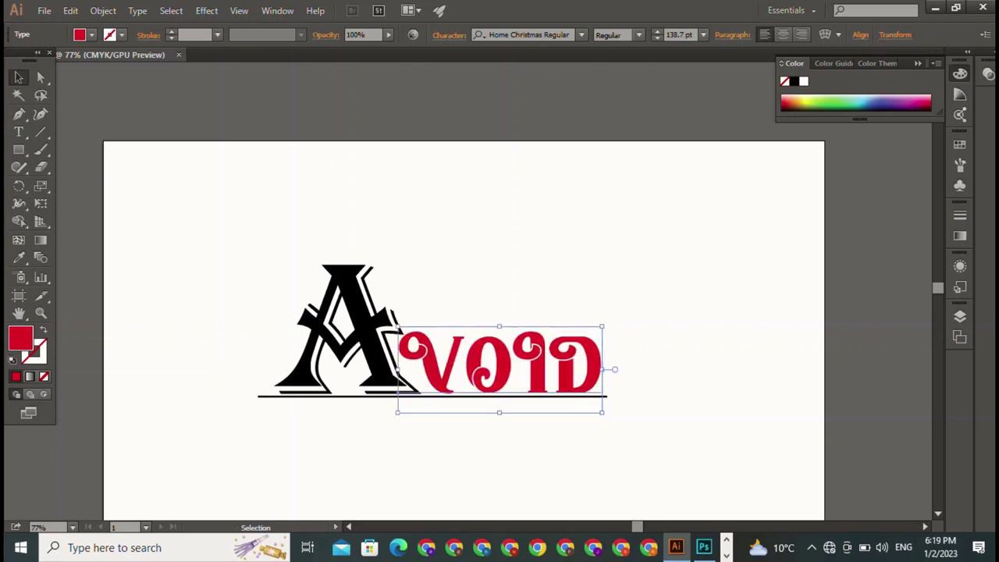
{"action": "key", "text": "ctrl+shift+a"}
{"action": "left_click_drag", "start_coordinate": [437, 363], "coordinate": [420, 363]}
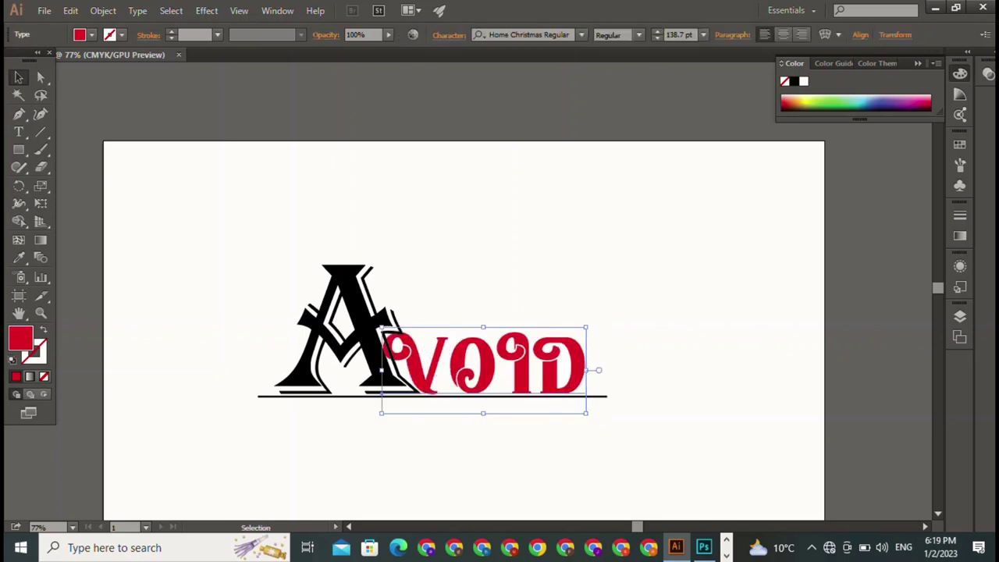
{"action": "key", "text": "ctrl+z"}
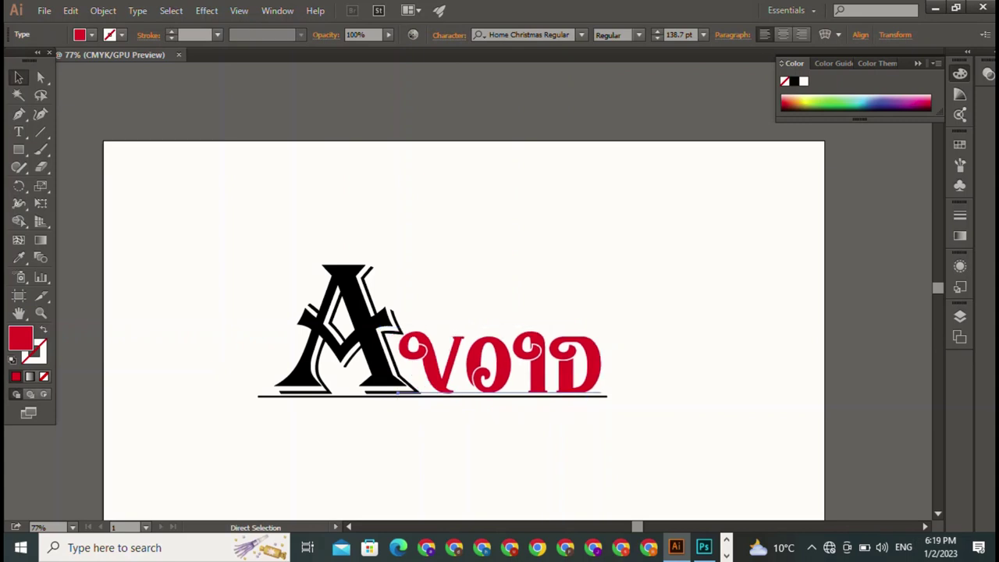
{"action": "left_click", "coordinate": [500, 363]}
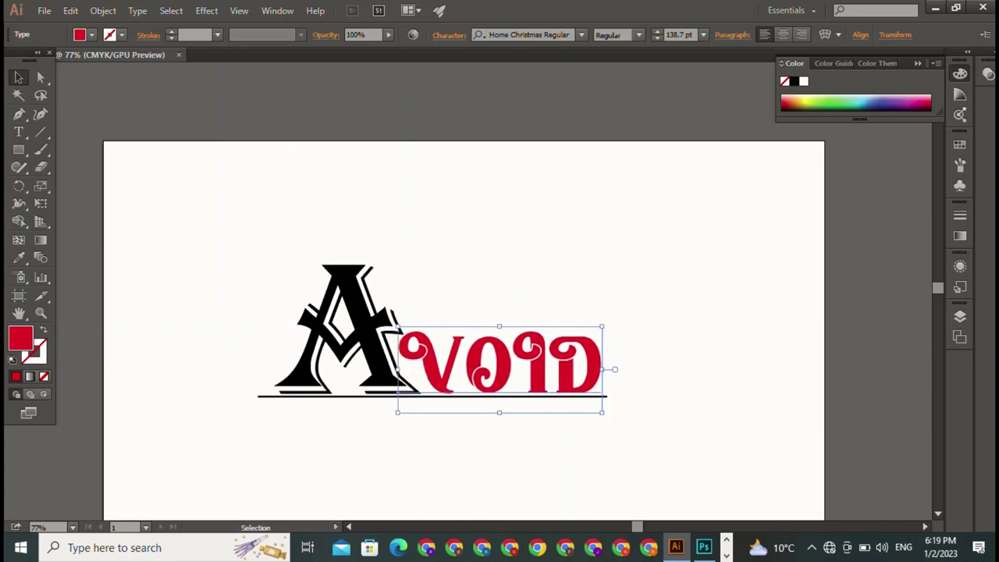
{"action": "key", "text": "ctrl+shift+a"}
- Fill the thin underline bar with red FF0000 to match VOID
{"action": "left_click", "coordinate": [469, 397]}
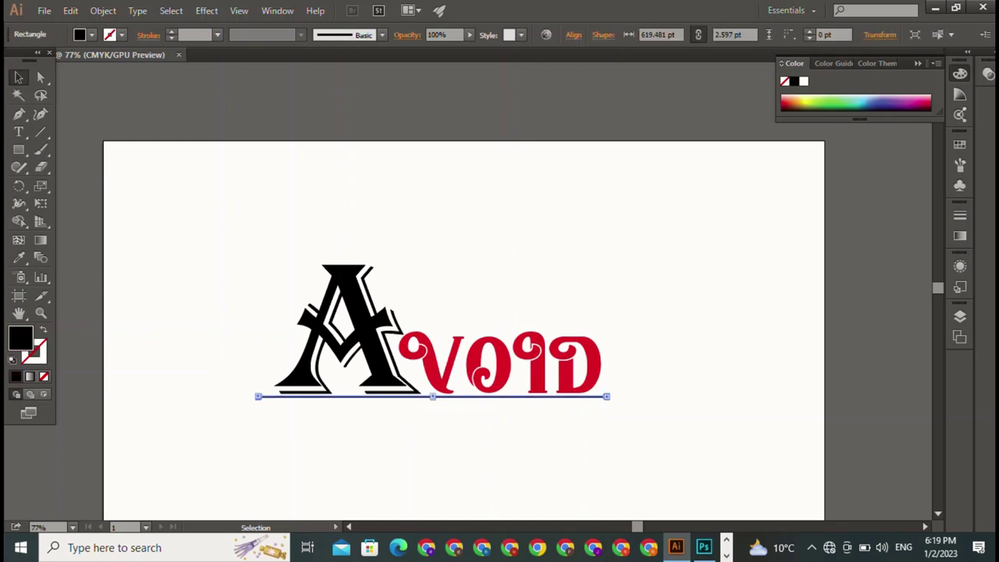
{"action": "double_click", "coordinate": [20, 338]}
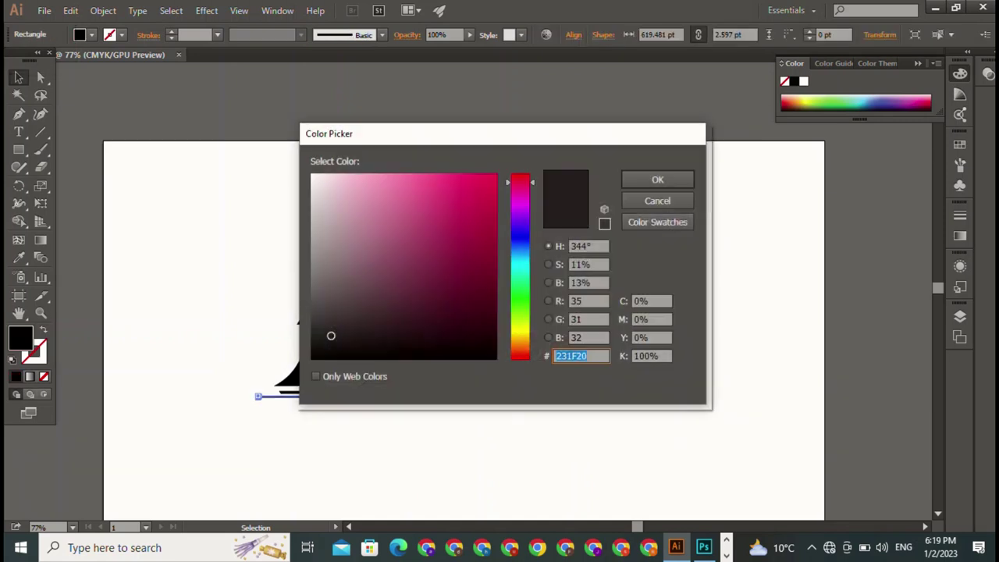
{"action": "type", "text": "FF0049"}
{"action": "key", "text": "BackSpace"}
{"action": "key", "text": "BackSpace"}
{"action": "type", "text": "00"}
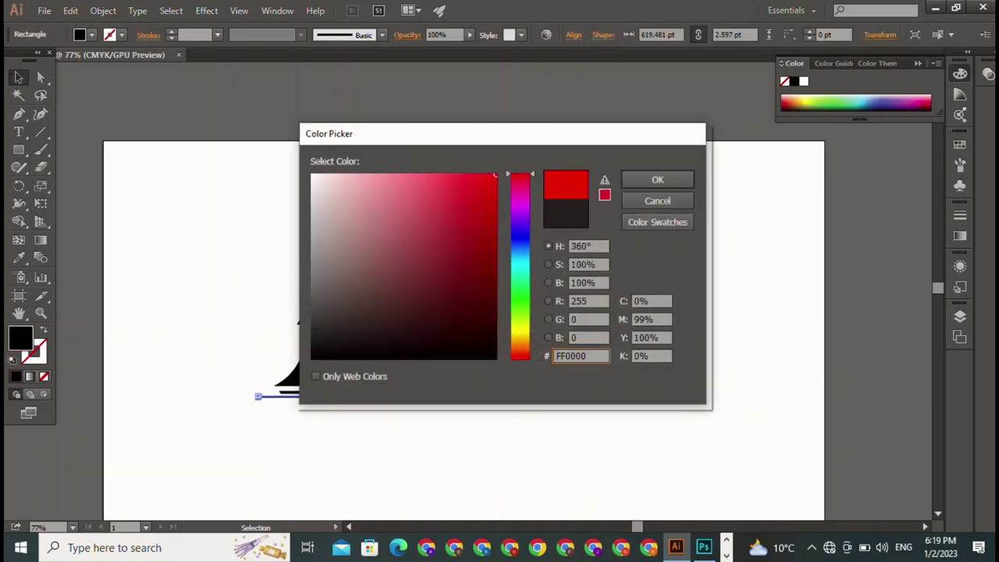
{"action": "left_click", "coordinate": [657, 180]}
{"action": "left_click", "coordinate": [663, 234]}
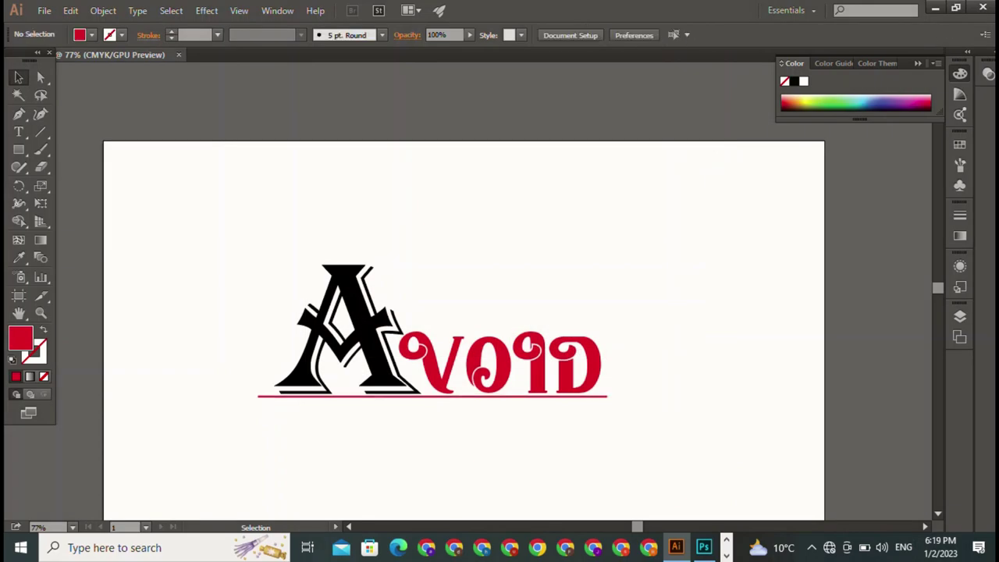